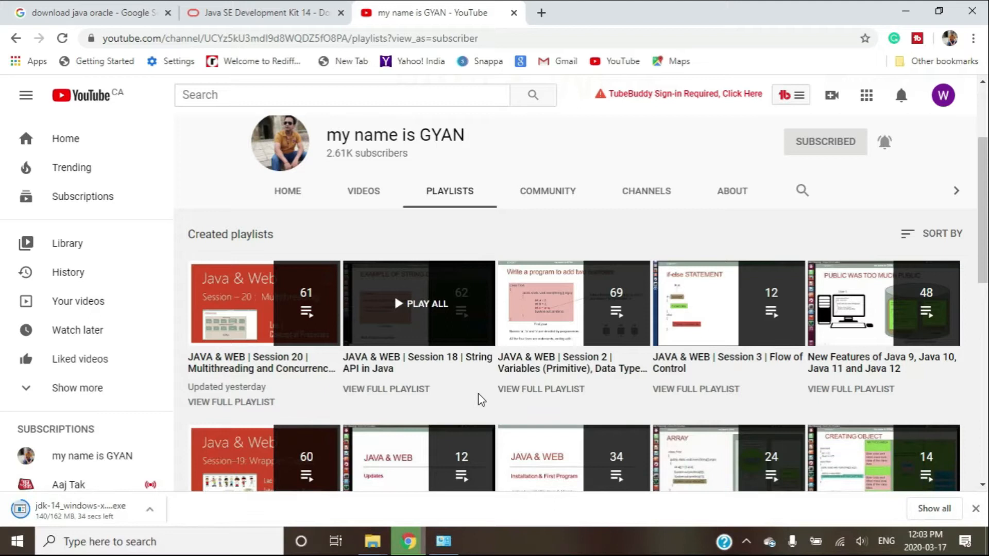
scroll(482, 399, "down", 2)
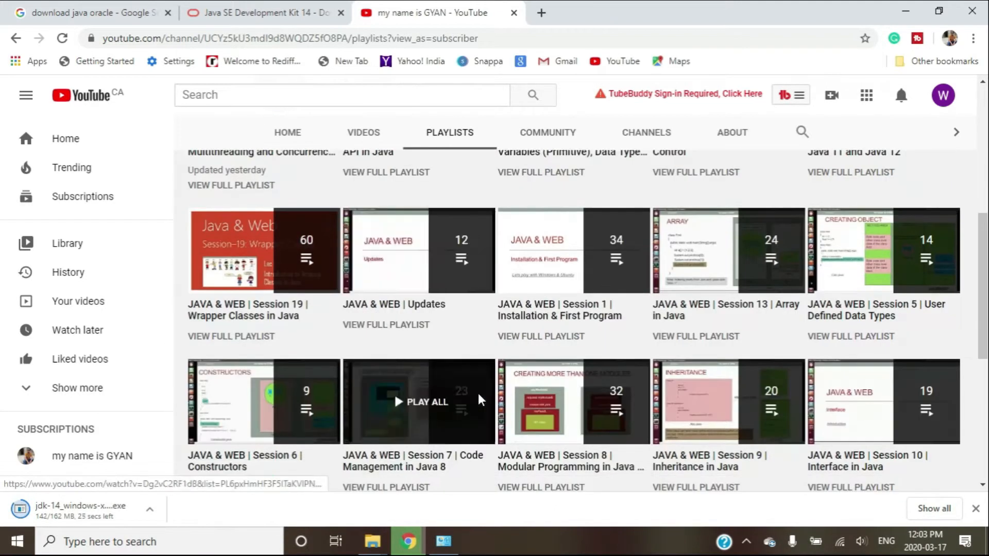
scroll(481, 400, "up", 3)
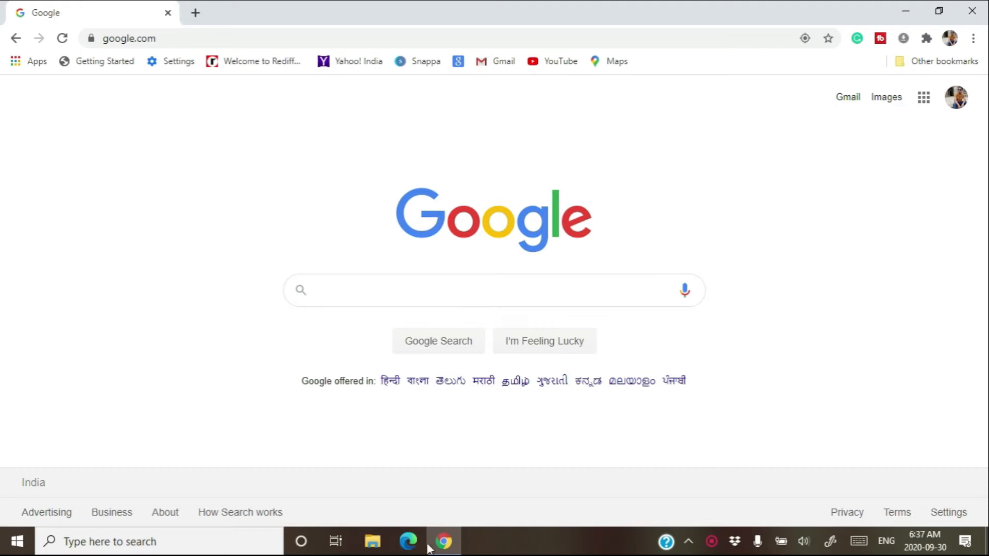
- Search Google for "download java 15 oracle"
left_click(490, 290)
type("do")
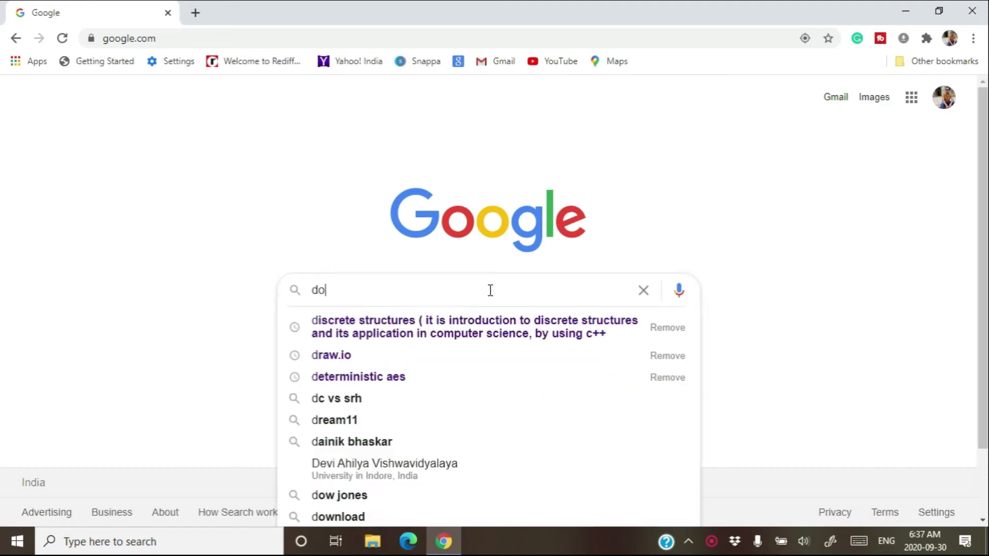
type("wnload java 15")
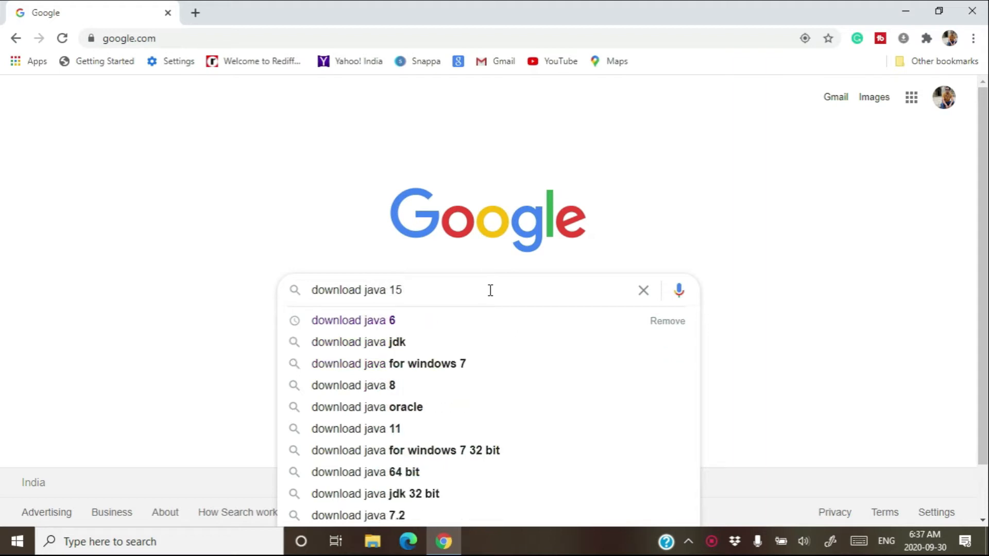
type(" oracle")
key("Return")
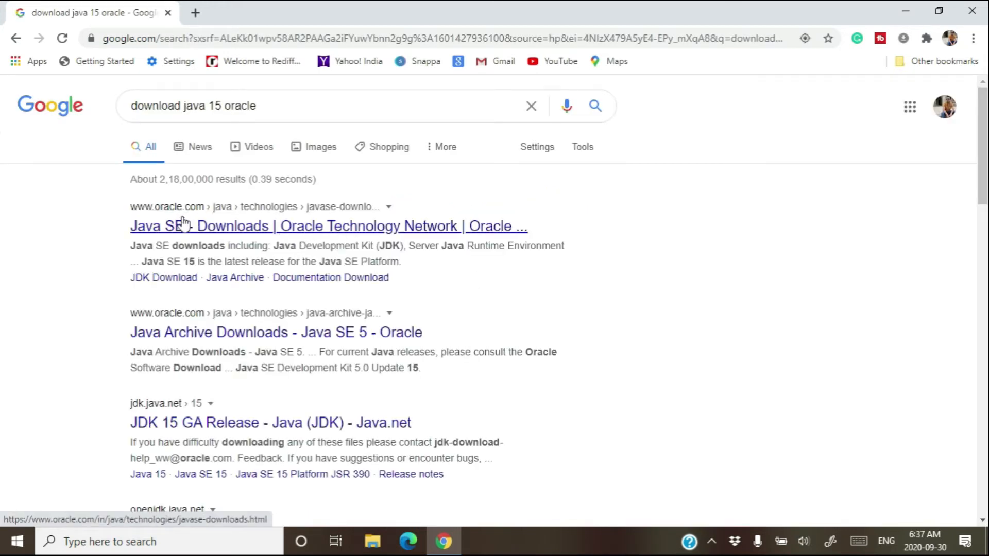
- Open Oracle's Java SE Downloads search result in a new tab and switch to that tab
right_click(359, 226)
left_click(388, 232)
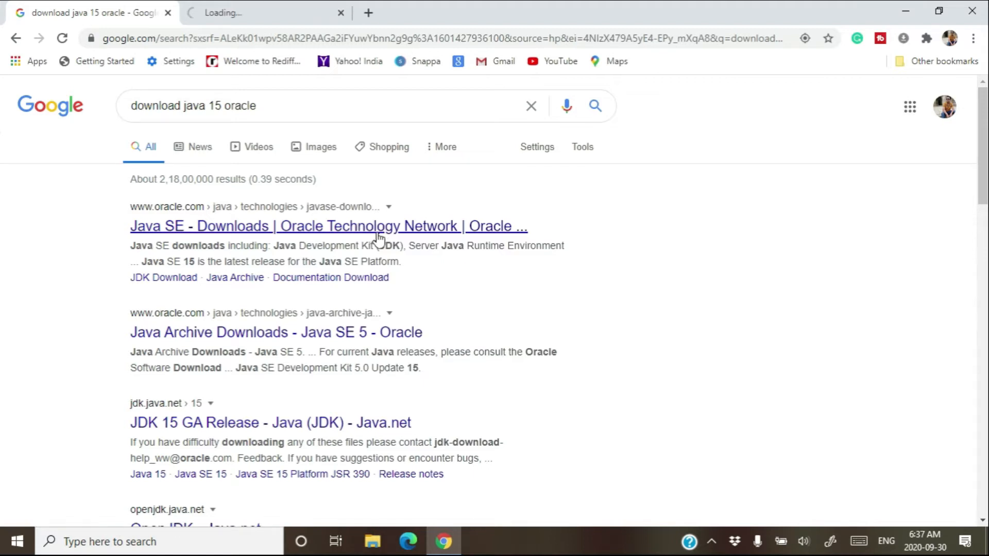
left_click(270, 9)
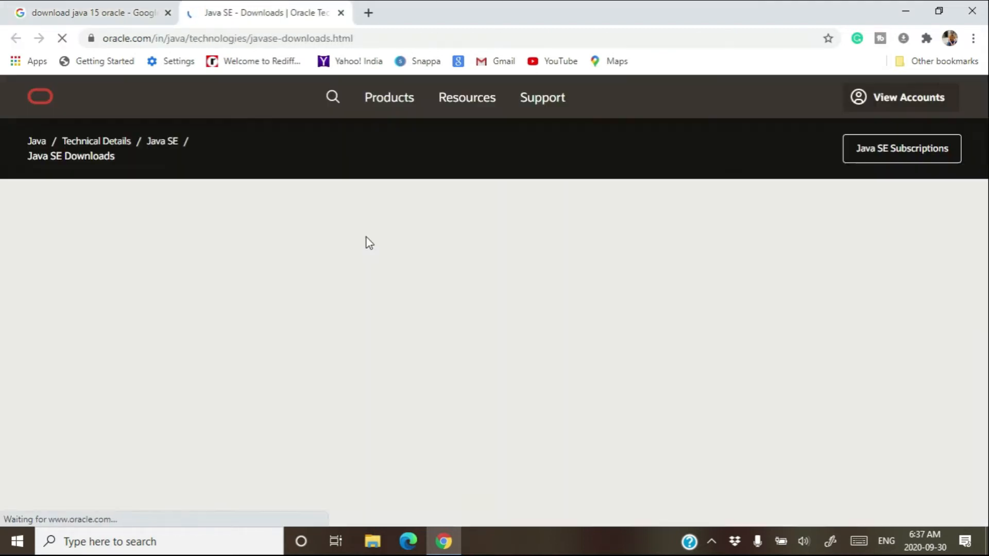
- Open the JDK Download page for Java SE 15 and review its list of packages for each operating system
scroll(366, 238, "down", 1)
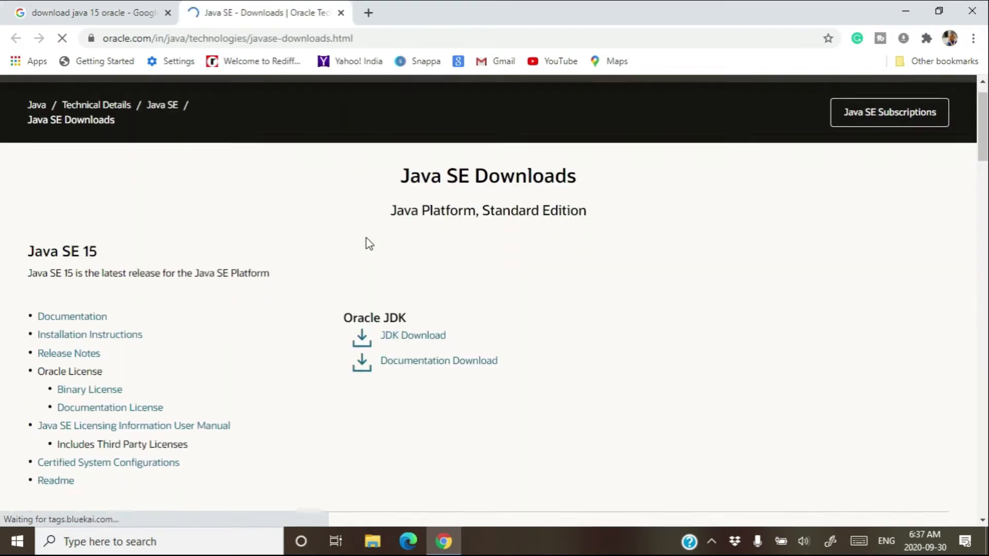
left_click_drag(29, 216, 103, 216)
left_click(109, 234)
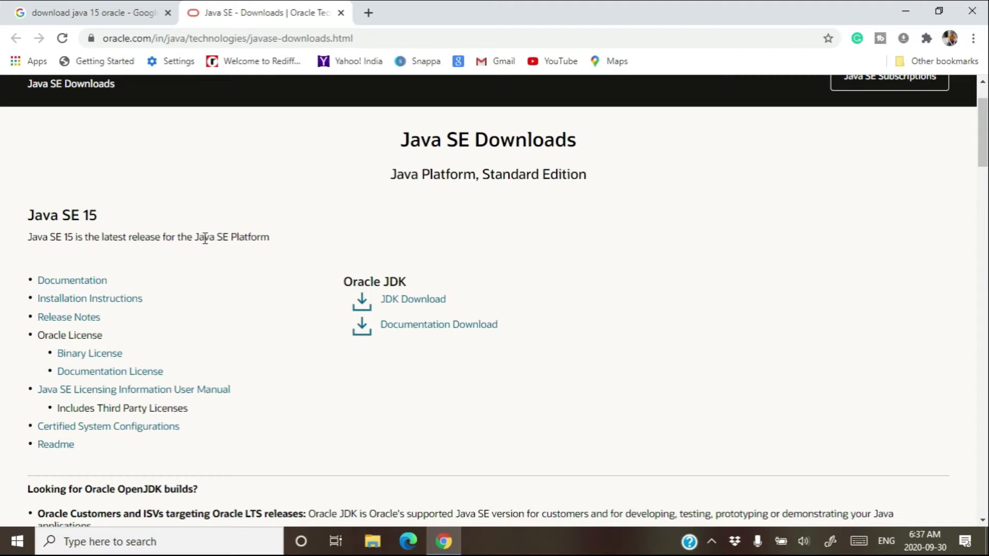
left_click(425, 305)
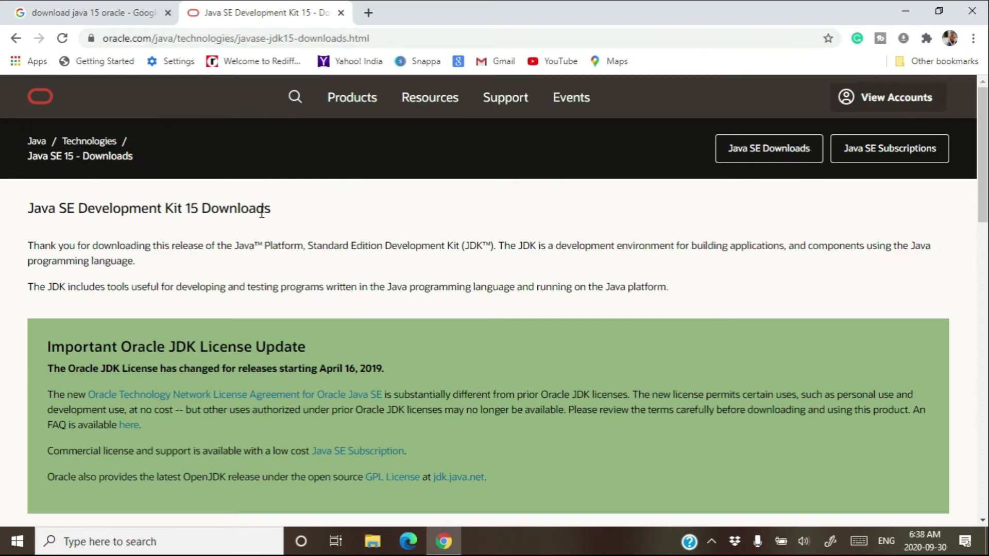
scroll(262, 212, "down", 8)
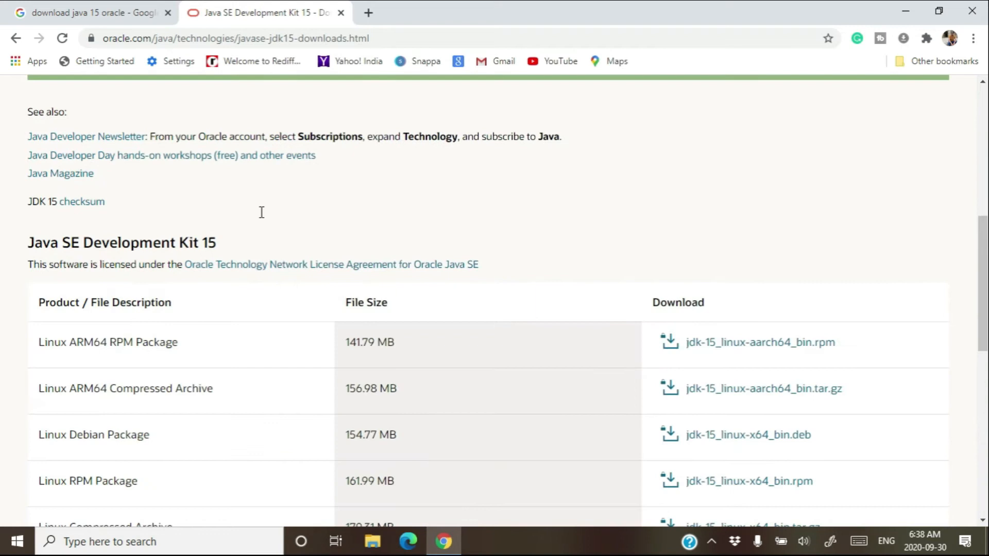
scroll(262, 212, "down", 3)
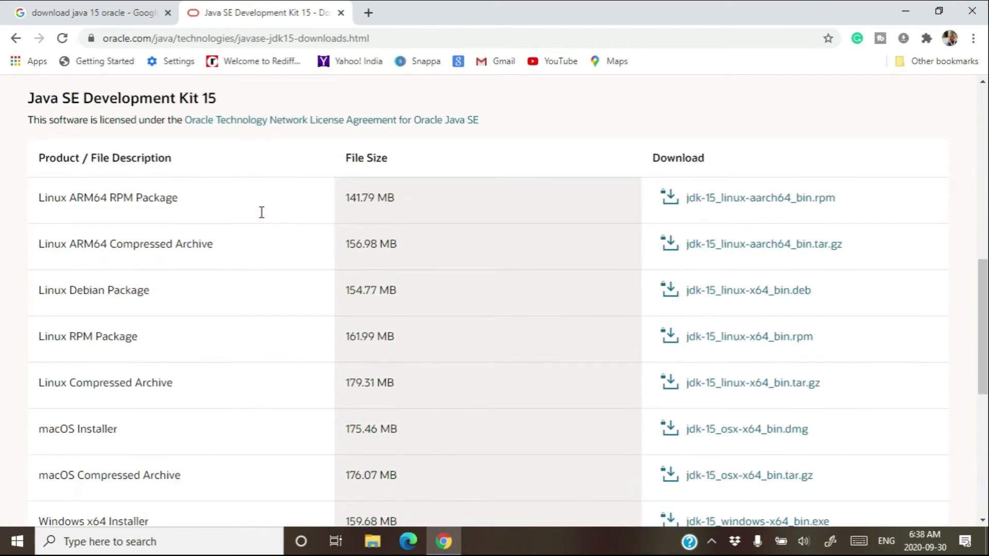
scroll(262, 213, "down", 3)
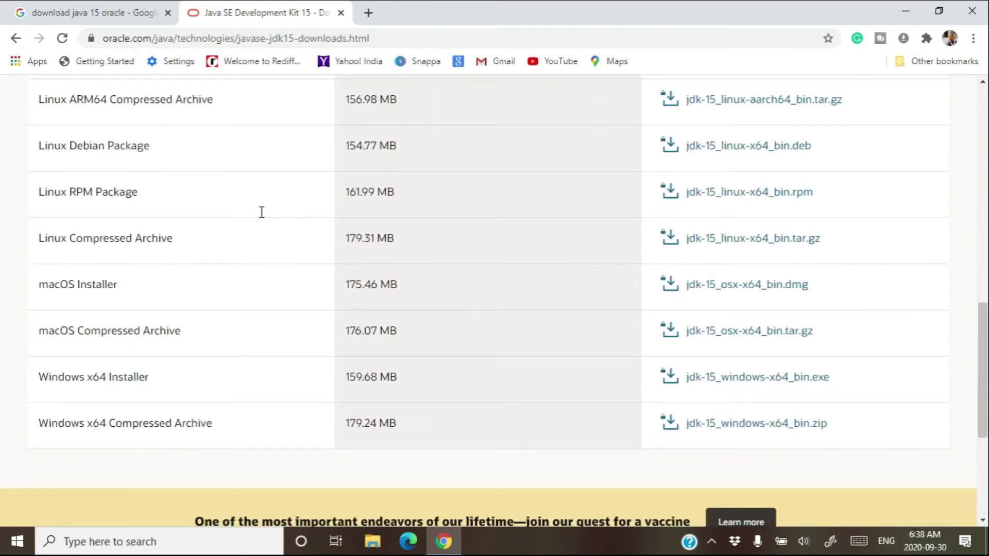
scroll(262, 212, "up", 3)
scroll(262, 212, "down", 3)
- Check the computer's system type in the properties of This PC and return to the JDK 15 download page
left_click(370, 551)
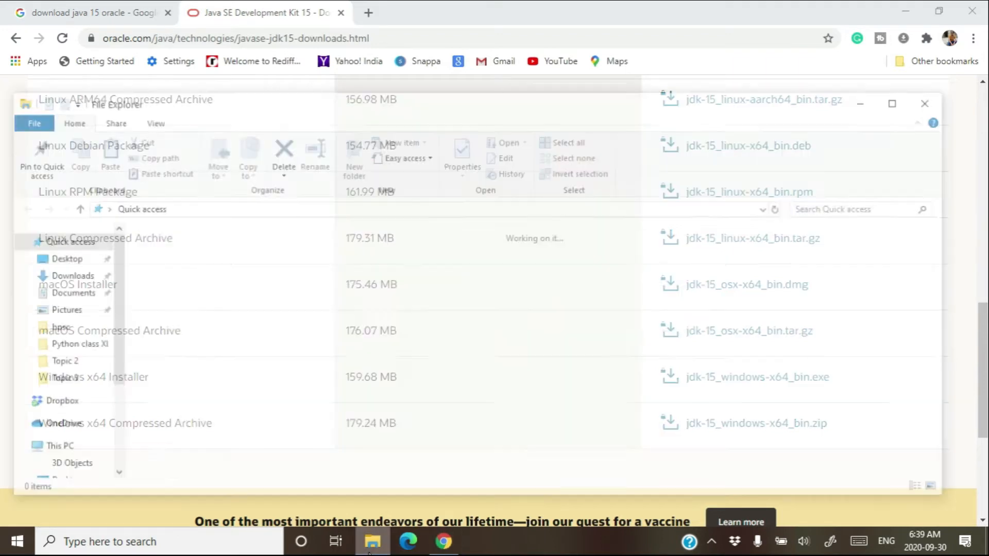
left_click(52, 450)
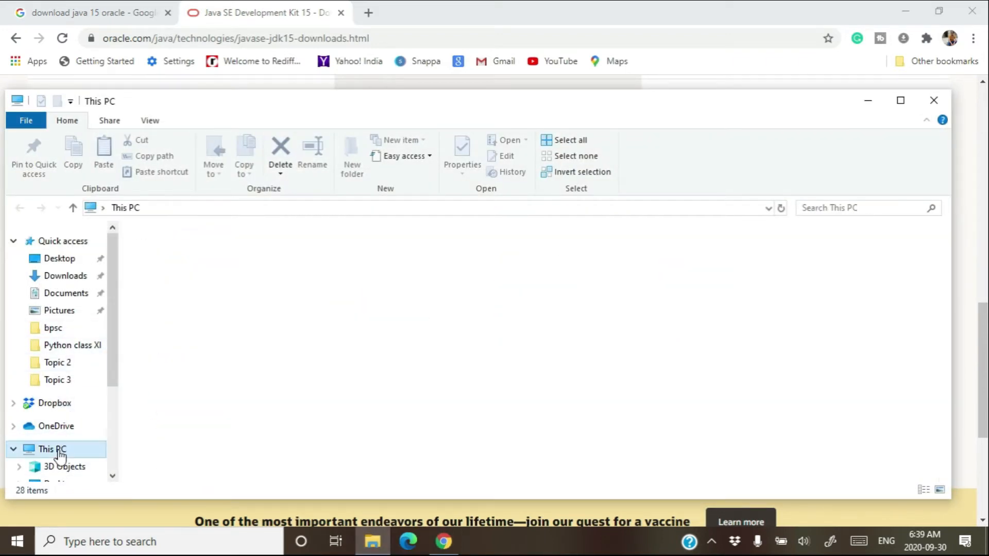
right_click(509, 446)
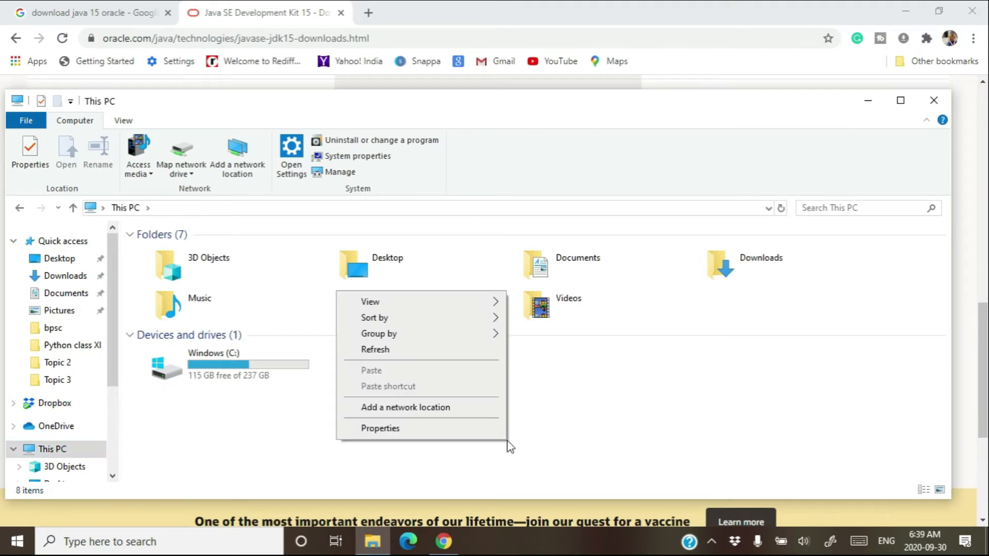
left_click(427, 428)
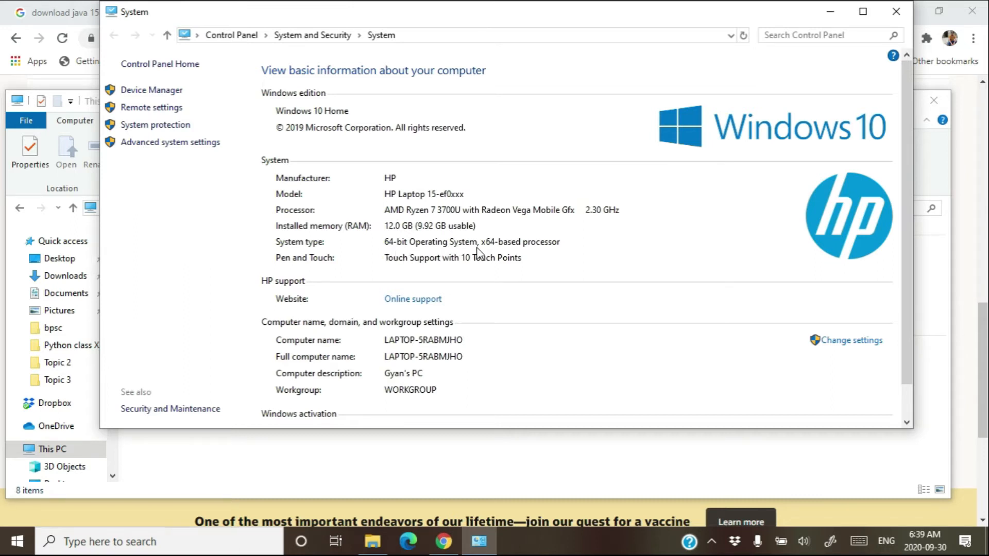
left_click(831, 12)
left_click(856, 103)
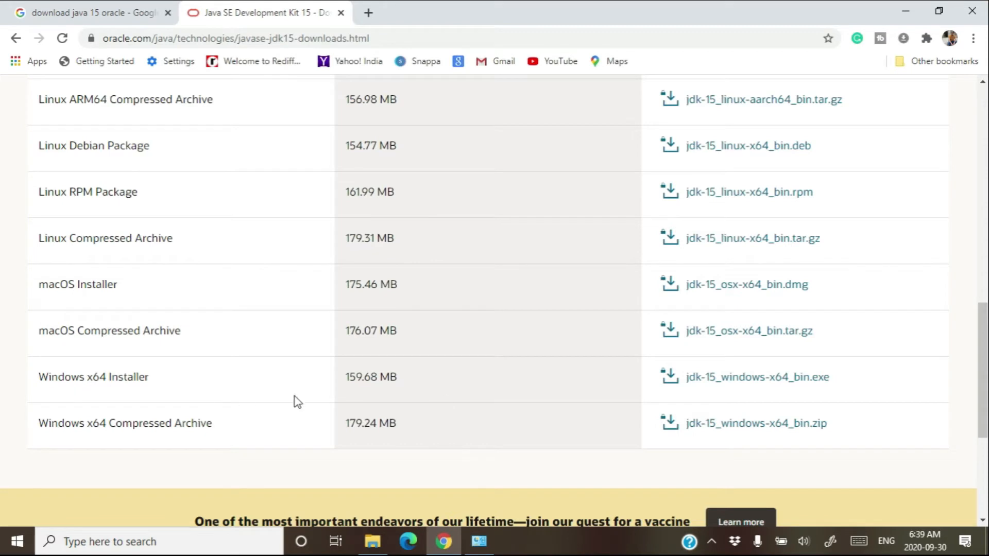
- Accept the Oracle Technology Network License Agreement and try to download the Windows x64 Installer, jdk-15_windows-x64_bin.exe
left_click(745, 380)
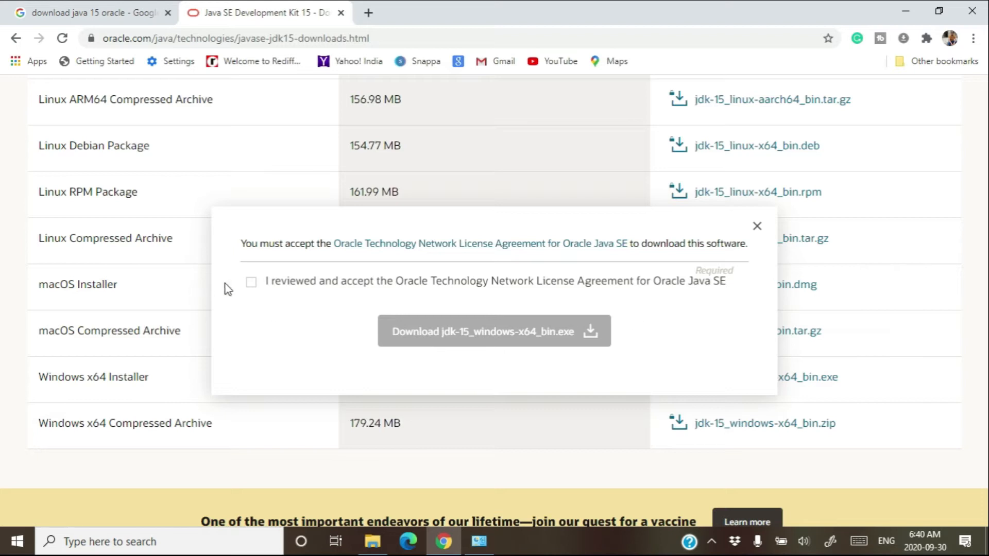
left_click(251, 282)
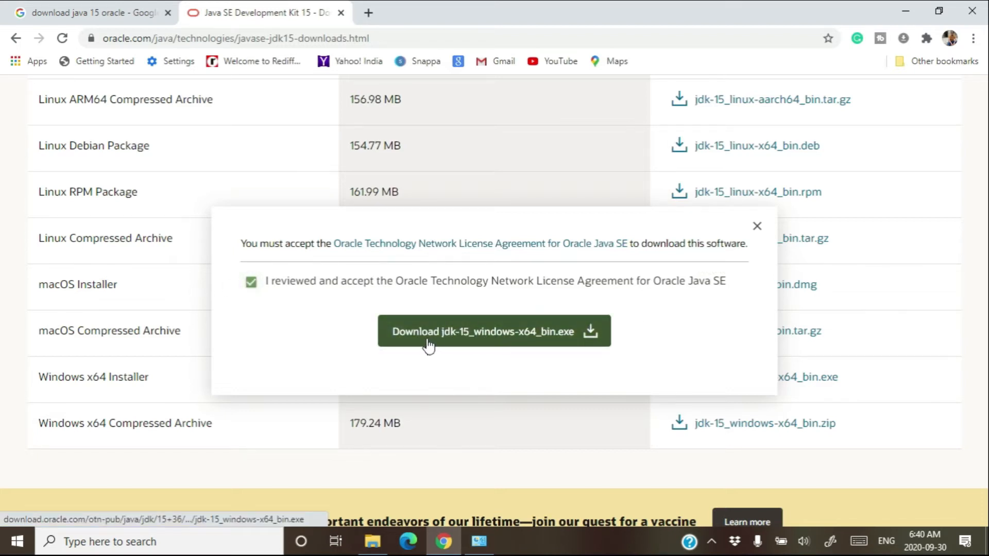
left_click(523, 345)
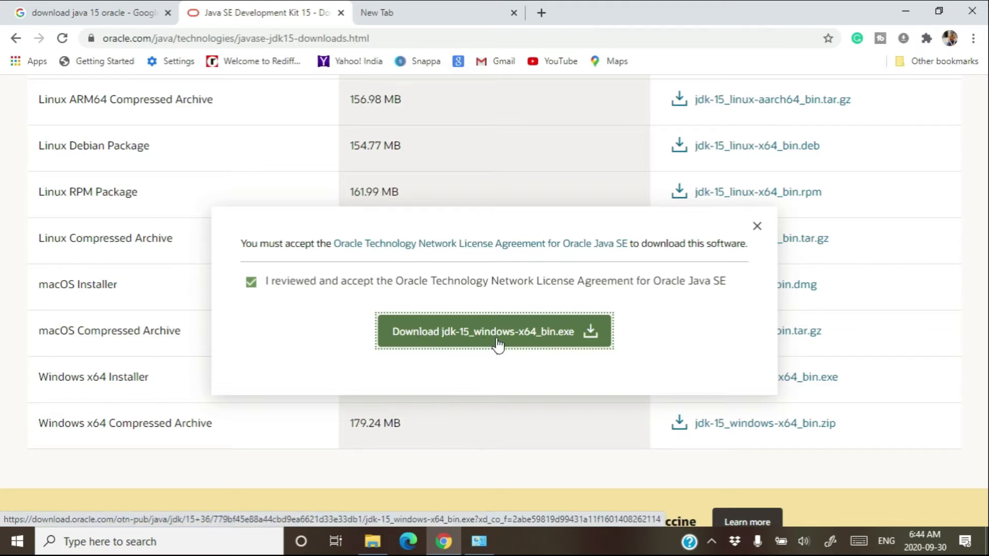
left_click(530, 344)
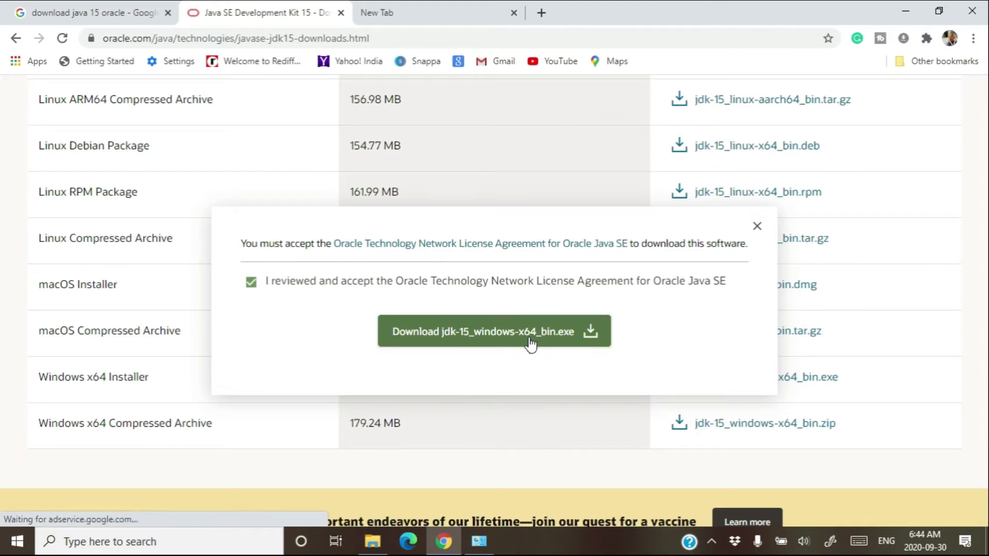
left_click(756, 227)
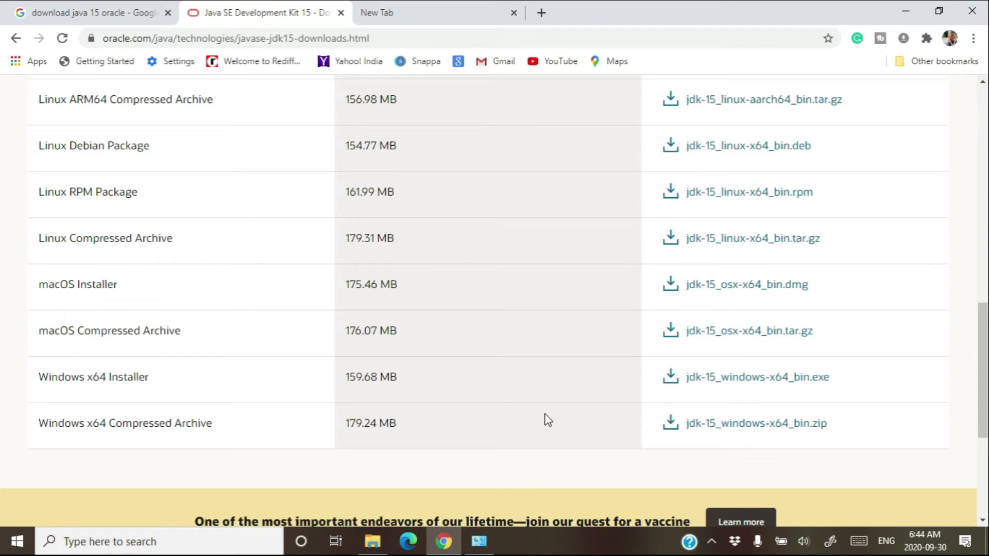
- Download the Windows x64 Compressed Archive, jdk-15_windows-x64_bin.zip, saving it in the Downloads folder
scroll(548, 419, "down", 1)
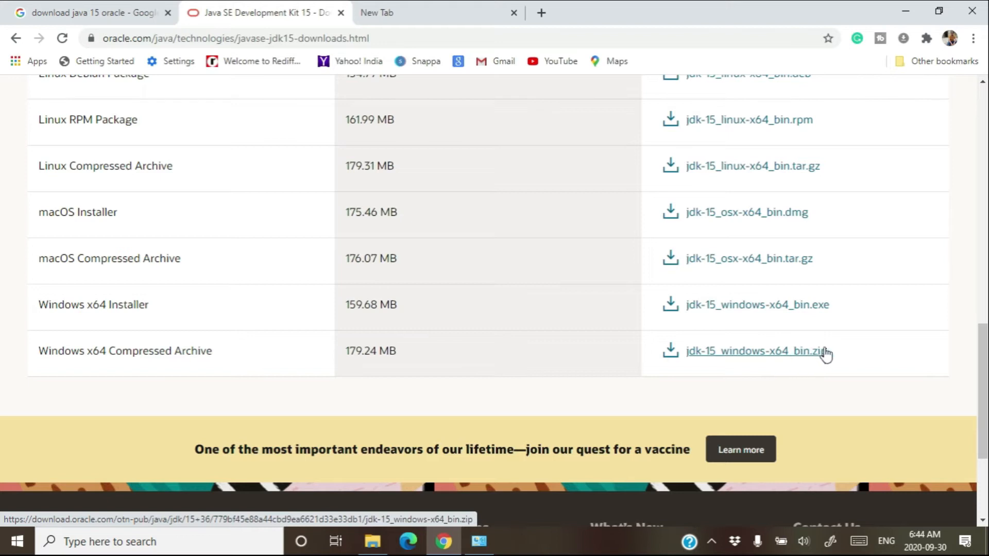
left_click(782, 354)
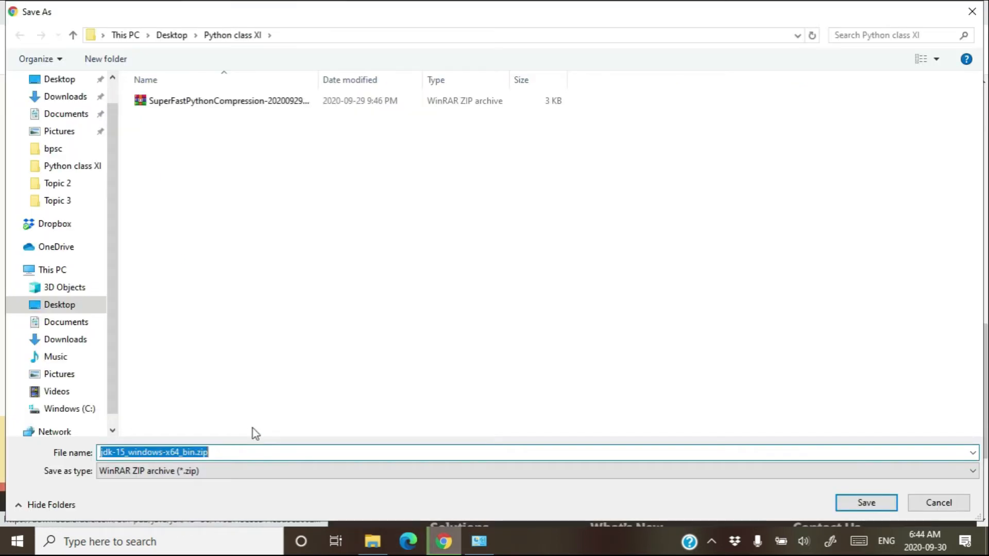
left_click(75, 98)
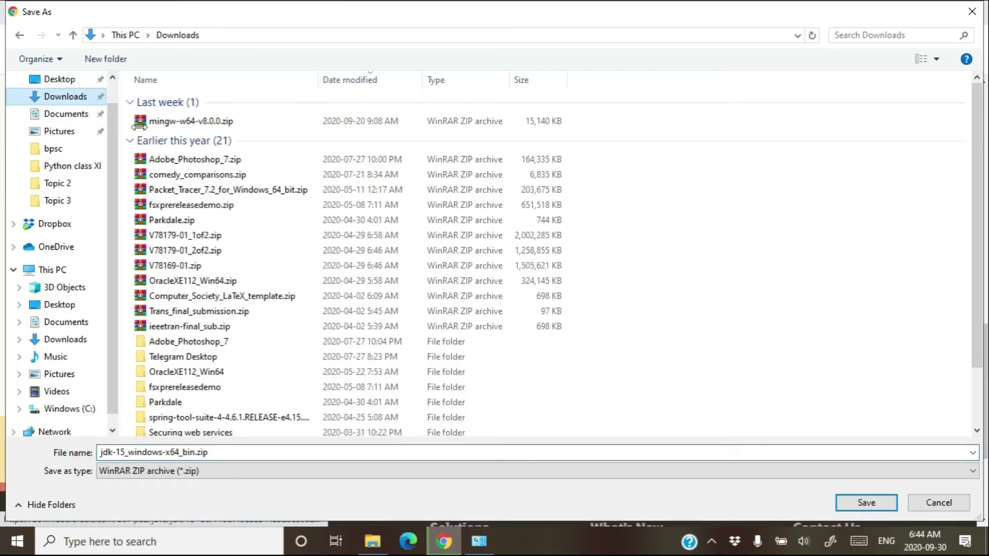
left_click(866, 502)
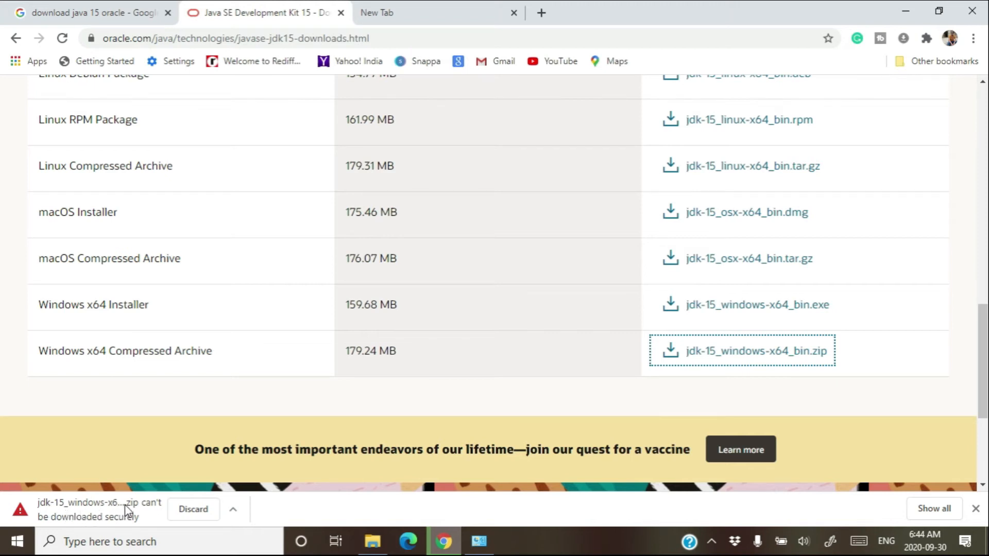
- Choose to keep the blocked jdk-15_windows-x64_bin.zip download
left_click(234, 511)
left_click(297, 511)
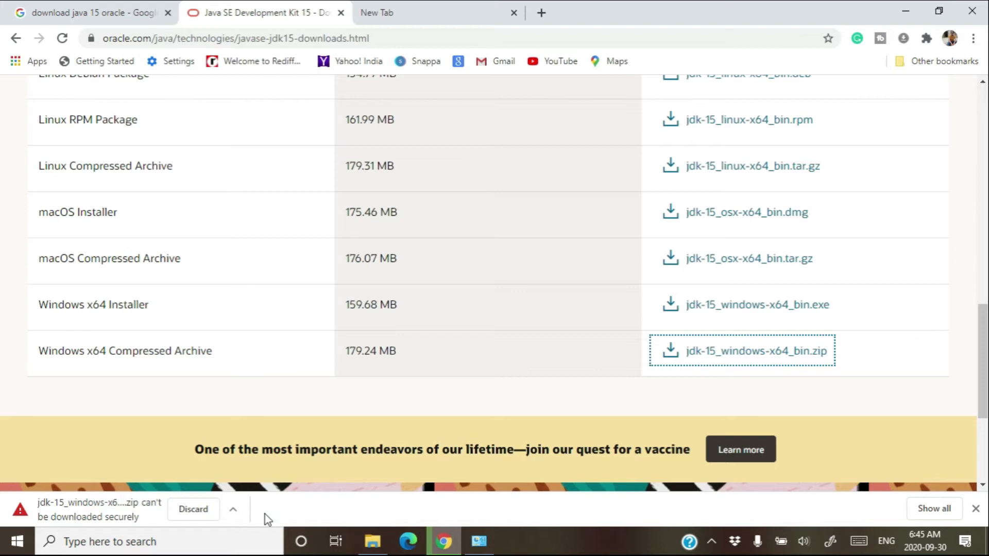
left_click(233, 512)
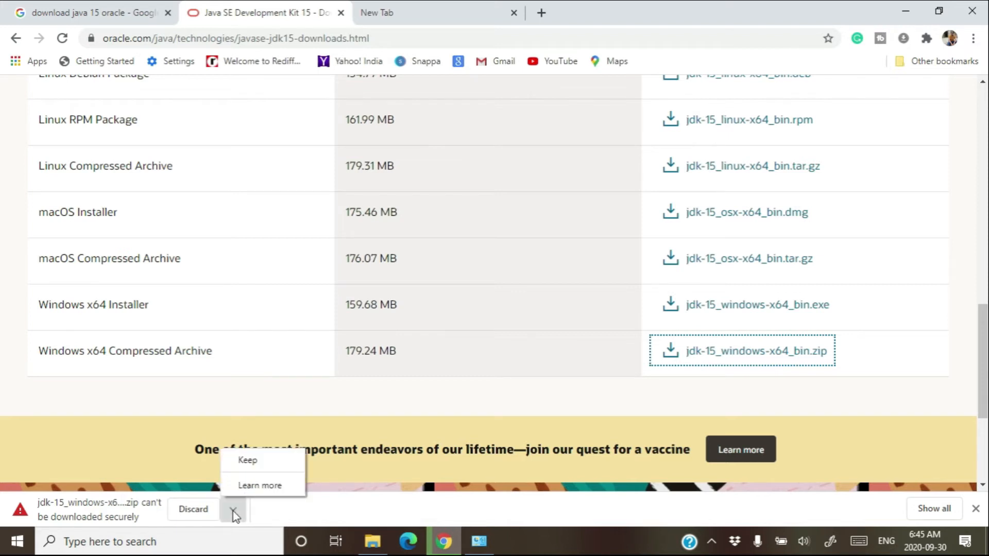
left_click(248, 460)
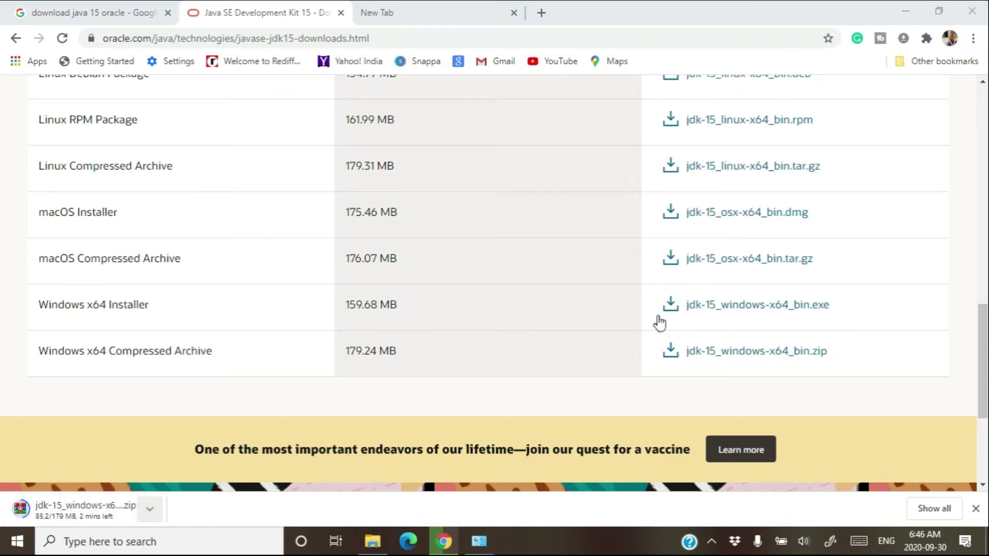
- Try the Windows x64 Installer and Linux Debian Package download links, cancel saving the .deb file, and return to the Windows packages
left_click(723, 309)
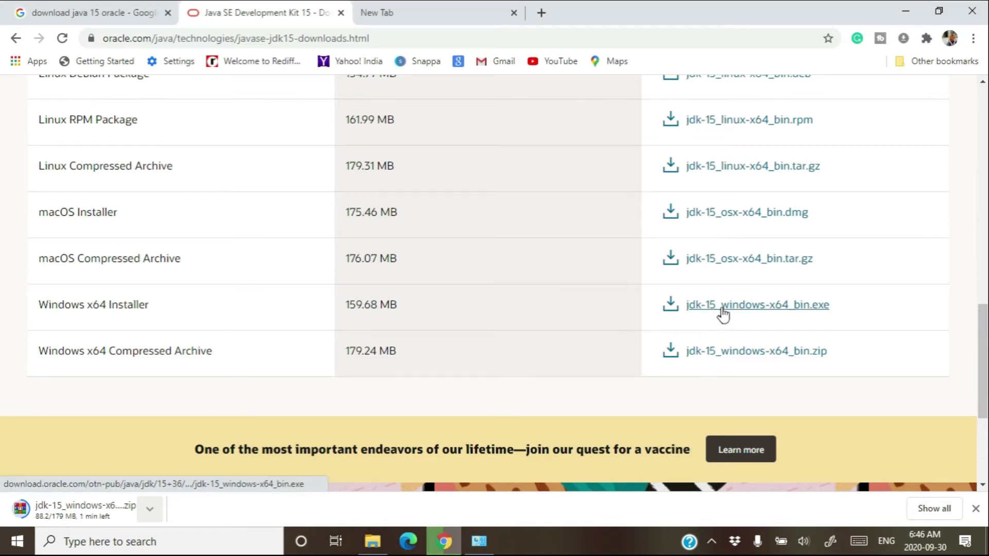
left_click(722, 314)
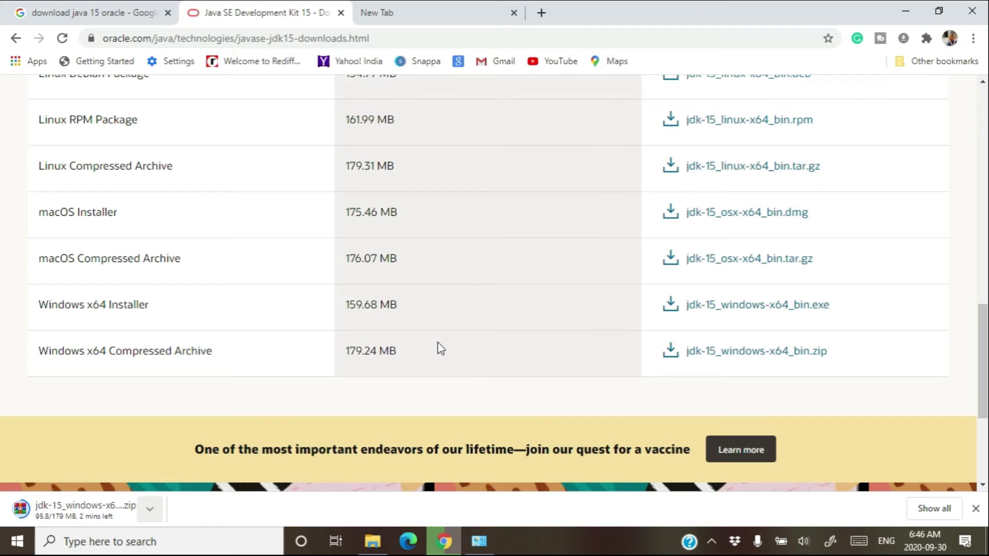
scroll(446, 346, "up", 4)
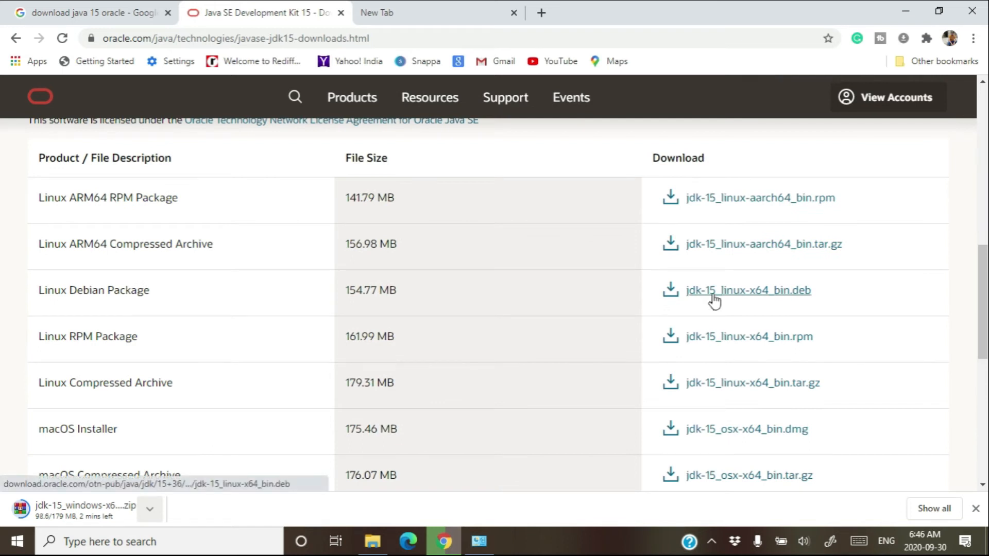
left_click(768, 303)
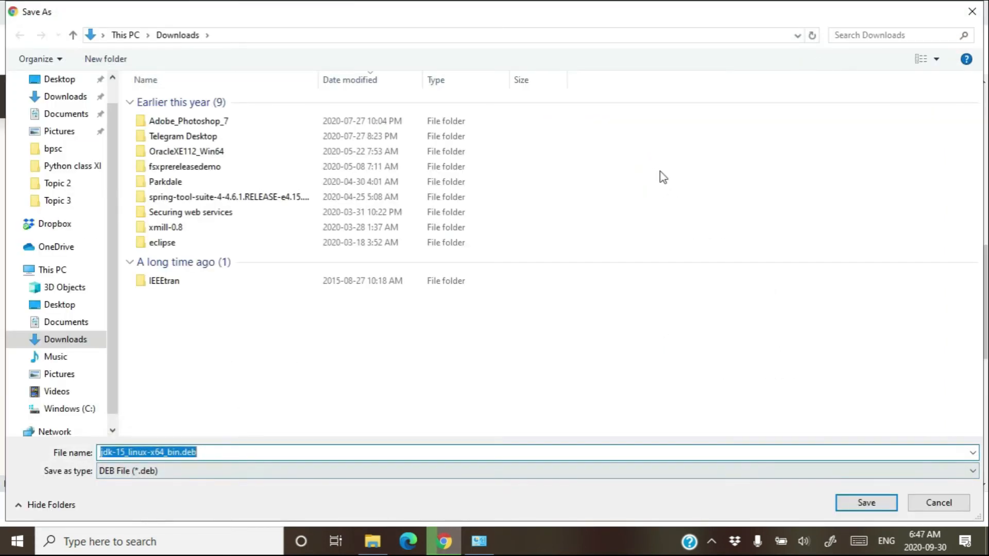
left_click(972, 12)
scroll(634, 312, "down", 4)
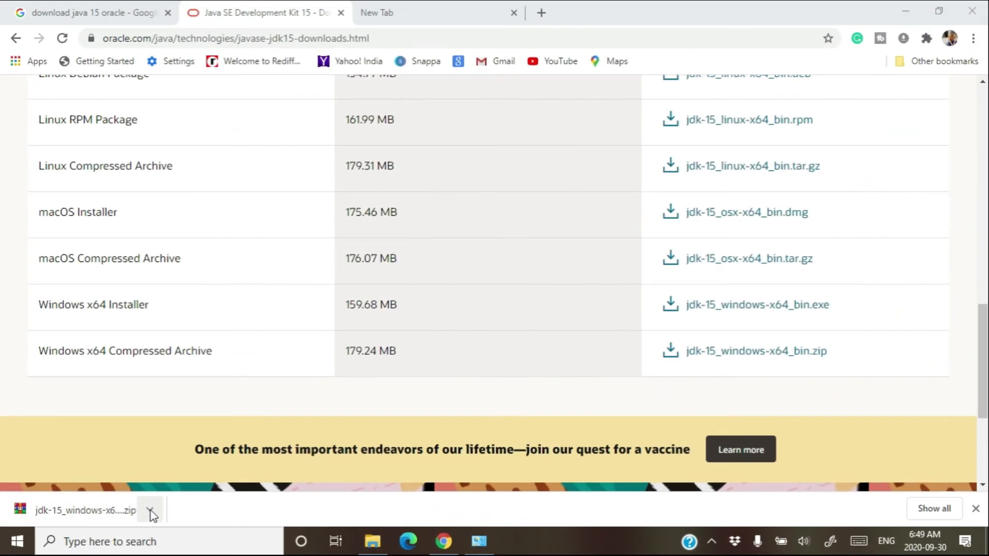
- Show the downloaded jdk-15_windows-x64_bin.zip in its folder and extract it to jdk-15_windows-x64_bin\ in Downloads
left_click(150, 511)
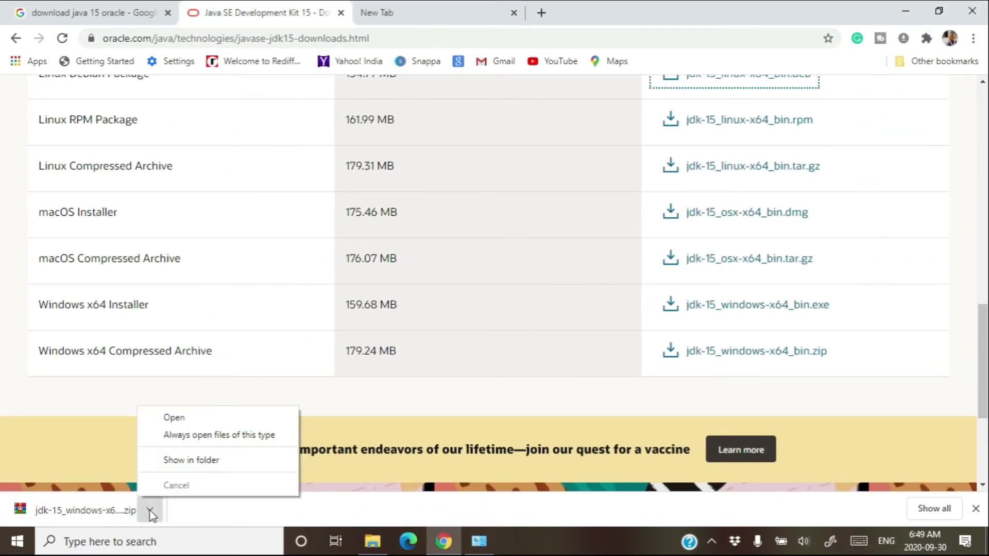
left_click(189, 464)
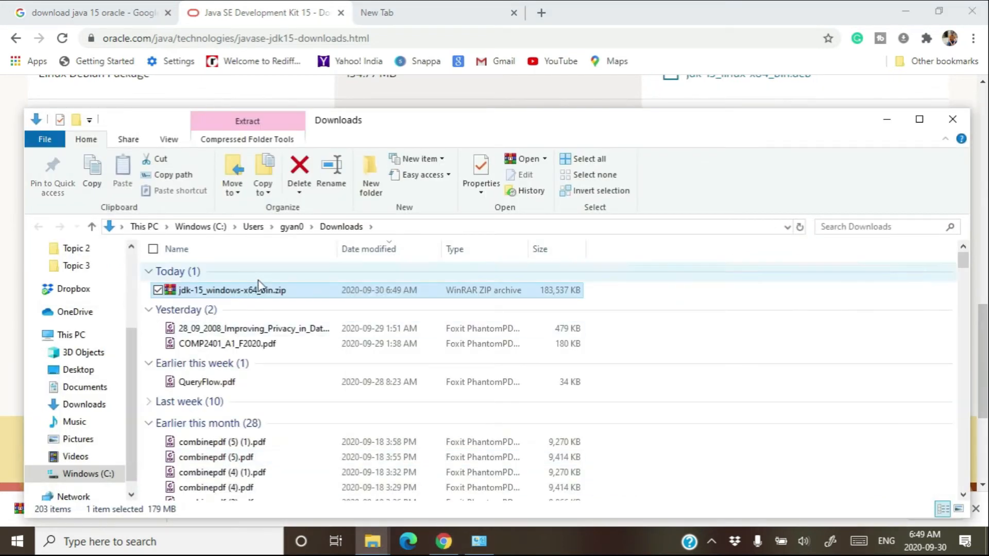
right_click(261, 289)
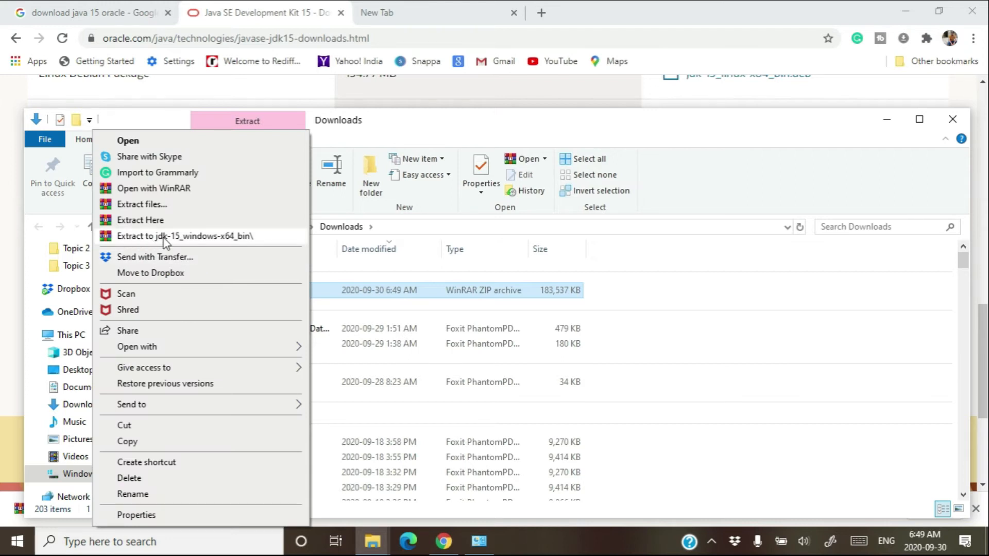
left_click(236, 240)
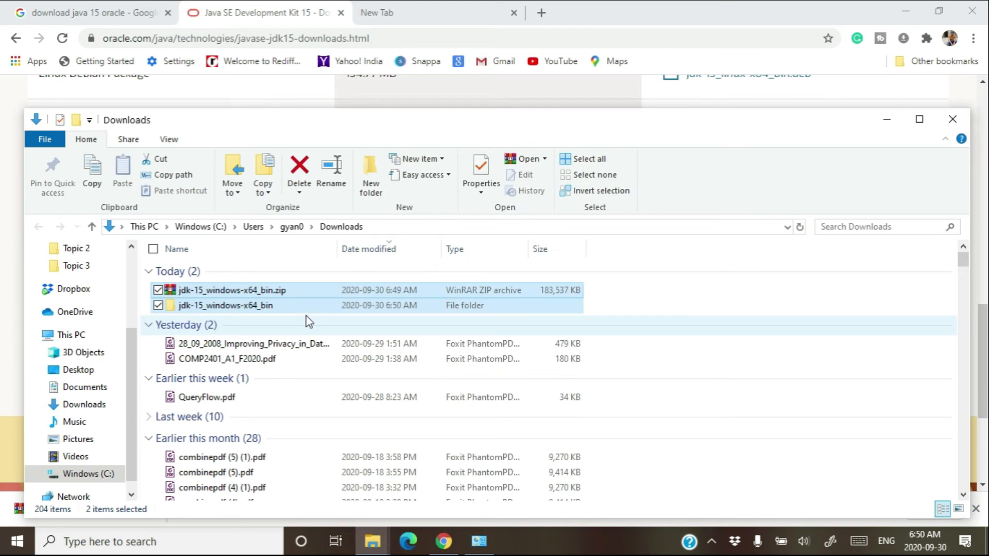
- Open the bin folder inside the extracted jdk-15 folder and look through its files for java.exe and javac.exe
left_click(291, 307)
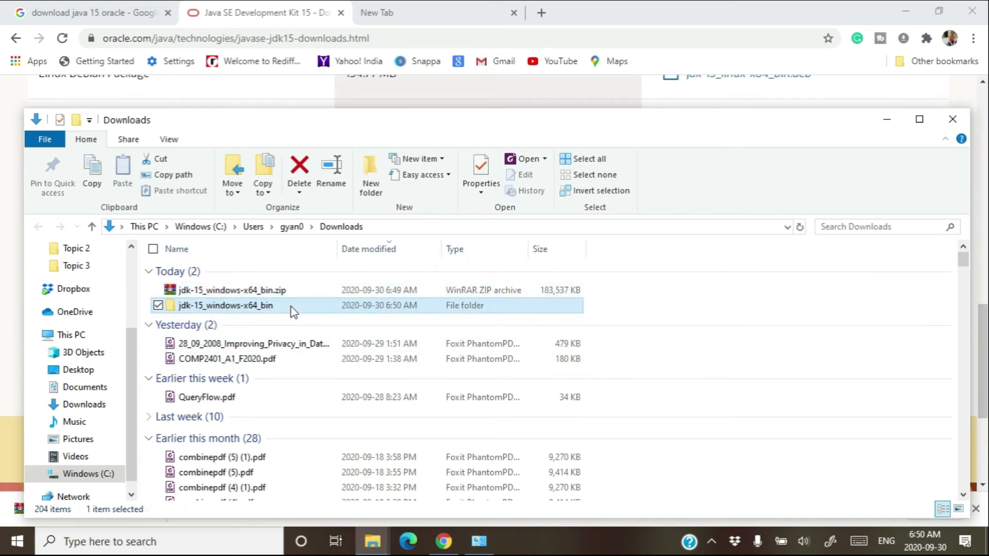
double_click(291, 306)
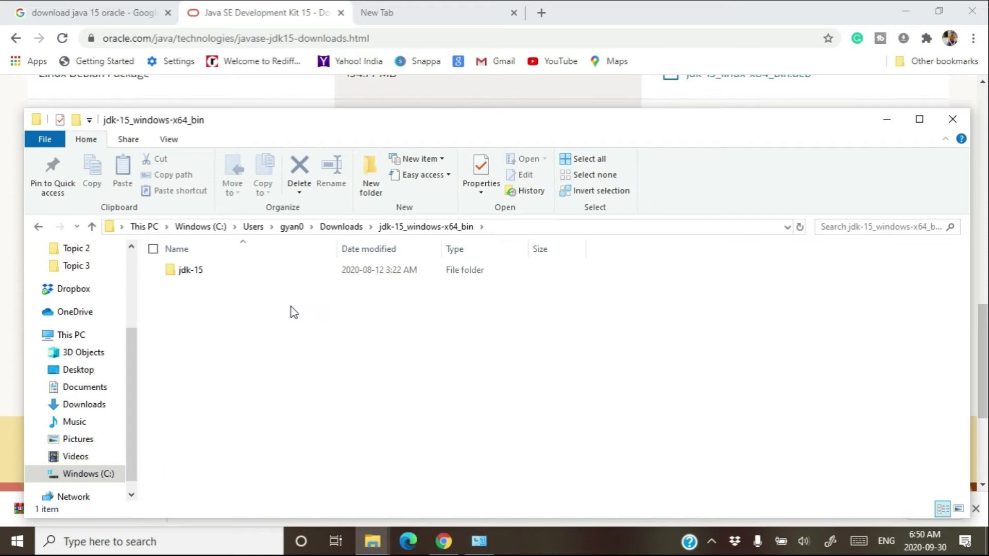
double_click(198, 271)
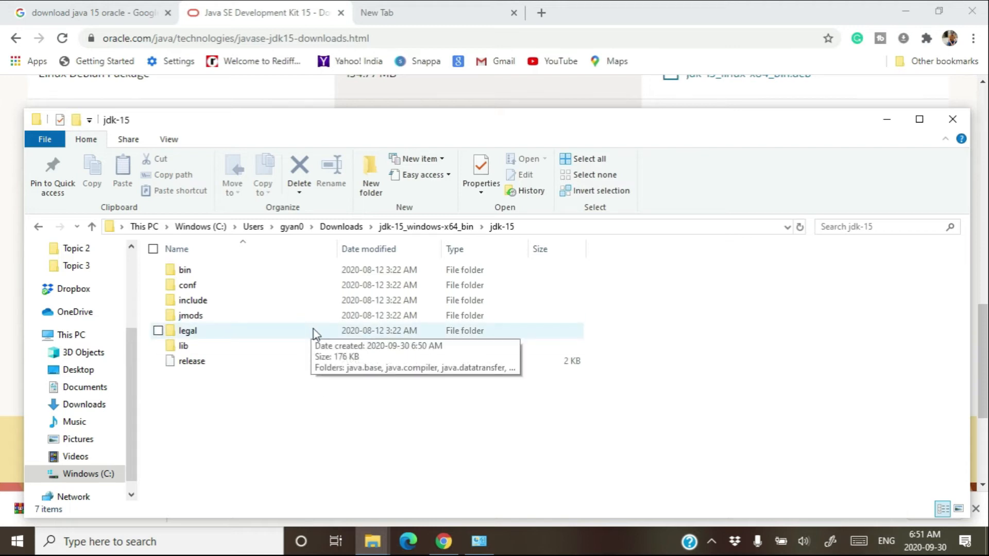
double_click(209, 270)
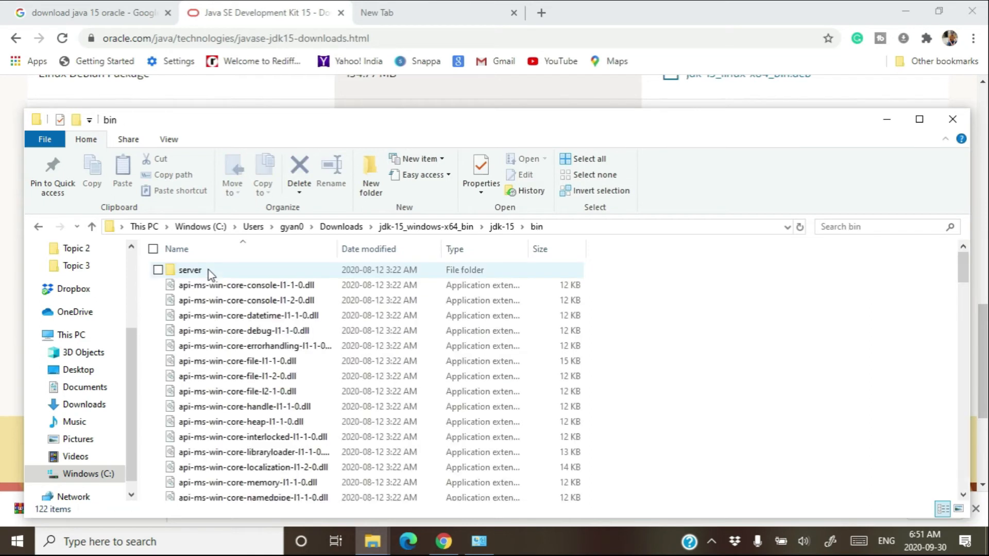
scroll(298, 380, "down", 15)
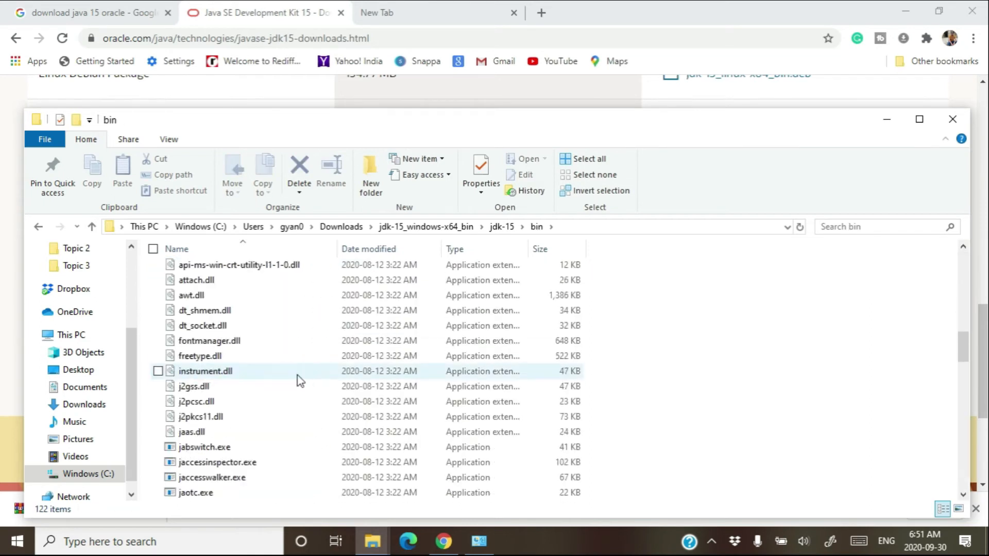
scroll(298, 380, "down", 3)
scroll(301, 381, "up", 3)
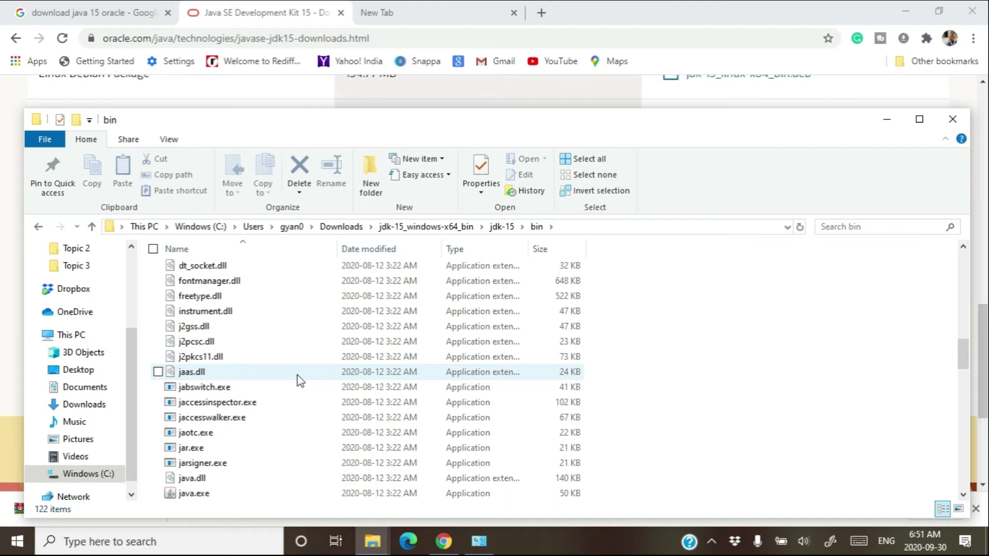
scroll(300, 381, "down", 1)
scroll(300, 381, "down", 1)
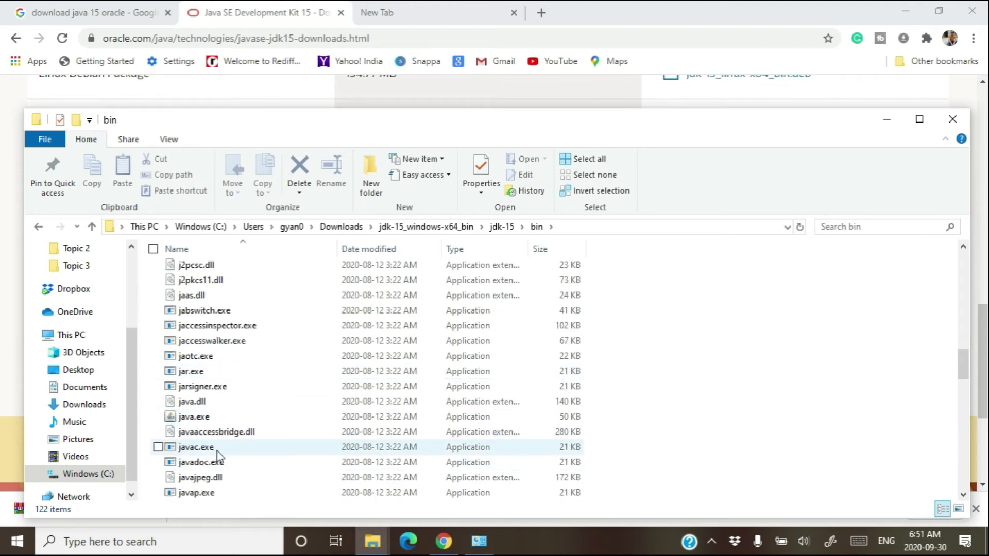
scroll(281, 450, "up", 20)
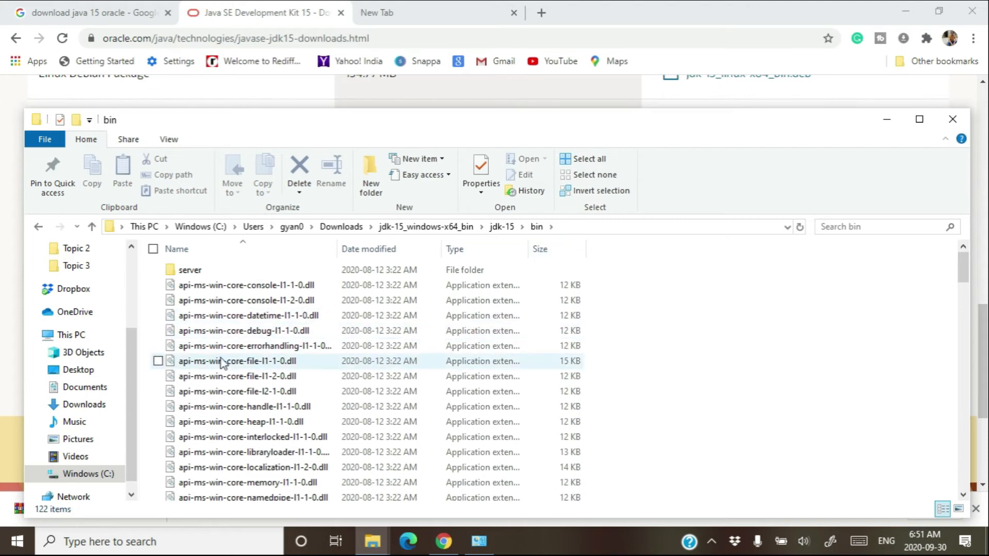
- Copy the full folder path of the extracted JDK's jdk-15\bin directory
left_click(633, 229)
right_click(325, 226)
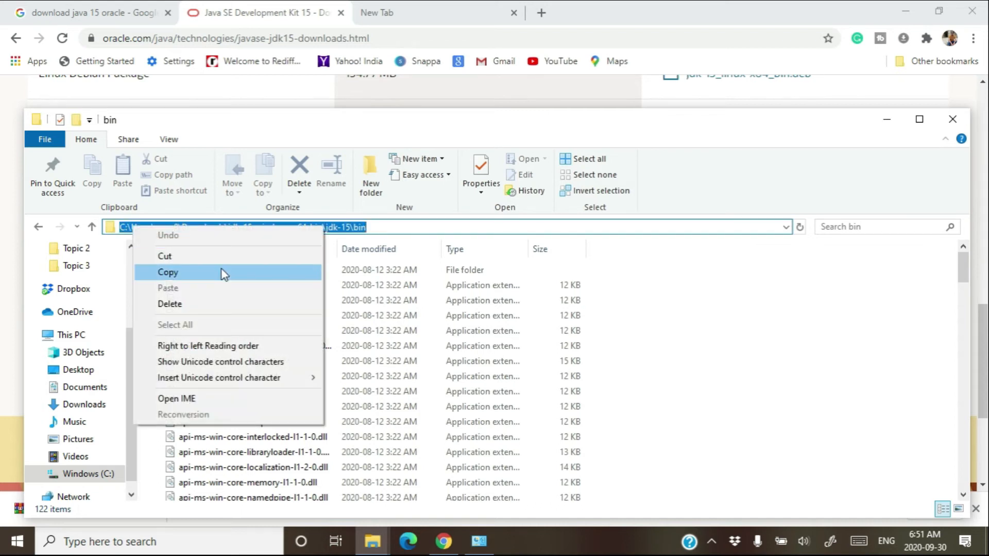
left_click(222, 273)
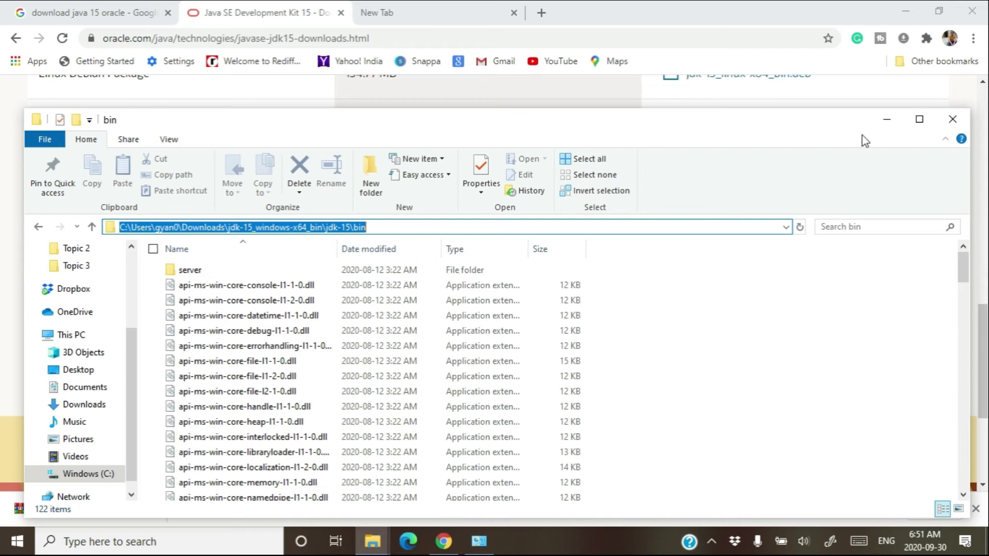
- Open the computer's system properties from This PC and bring up the Environment Variables settings
left_click(72, 338)
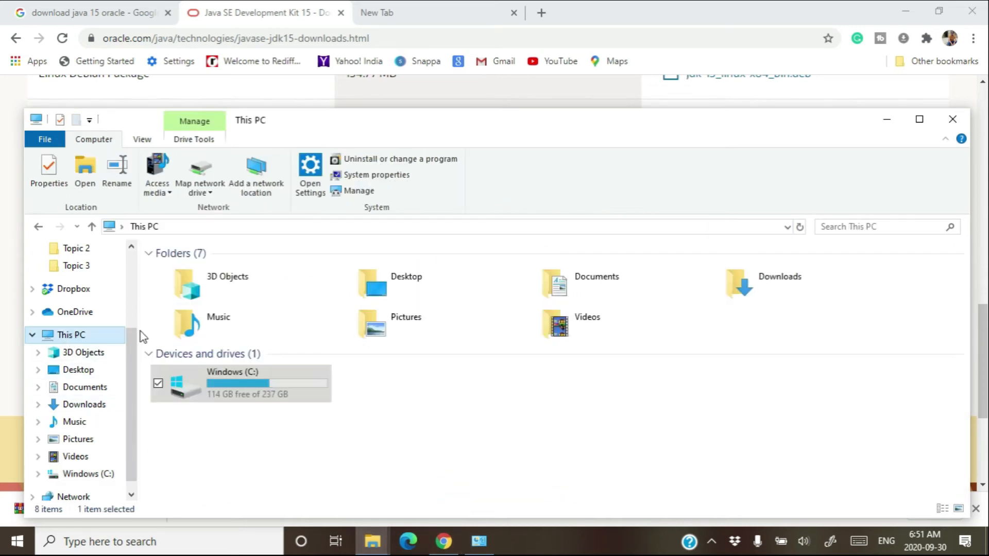
right_click(426, 407)
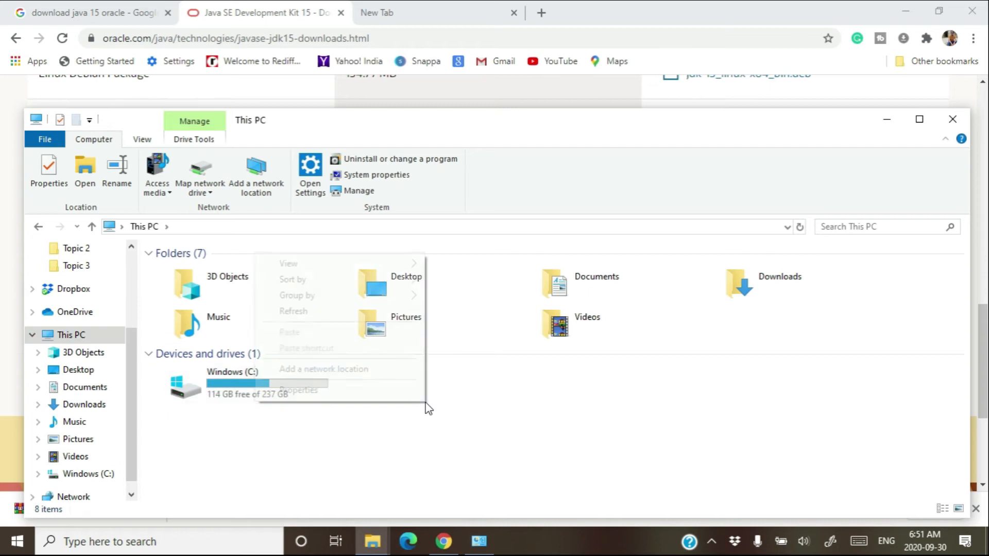
left_click(362, 391)
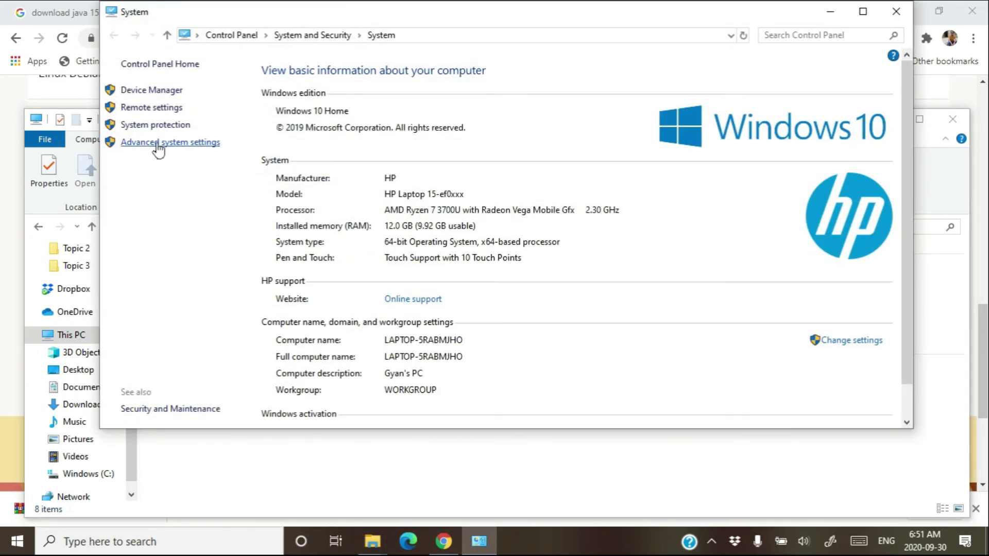
left_click(157, 147)
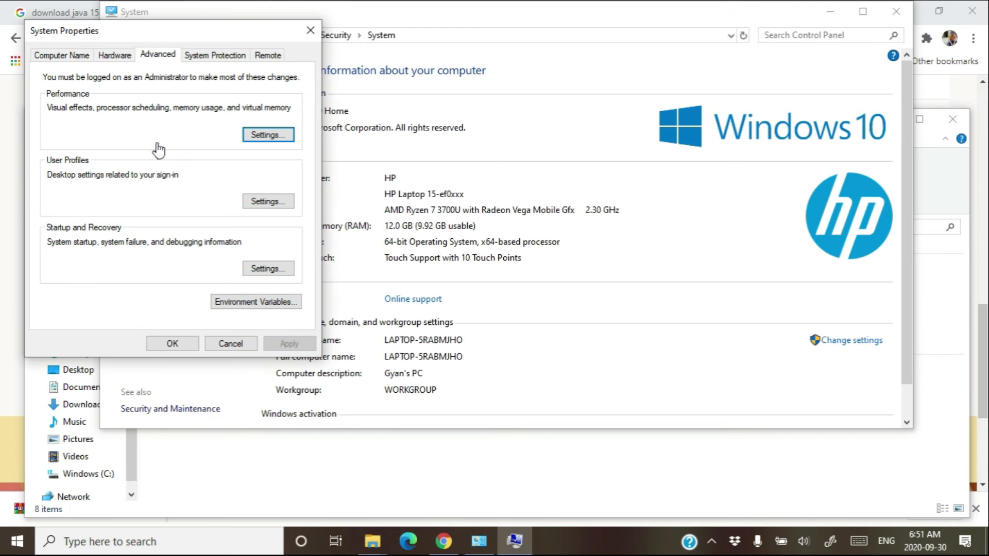
left_click(256, 302)
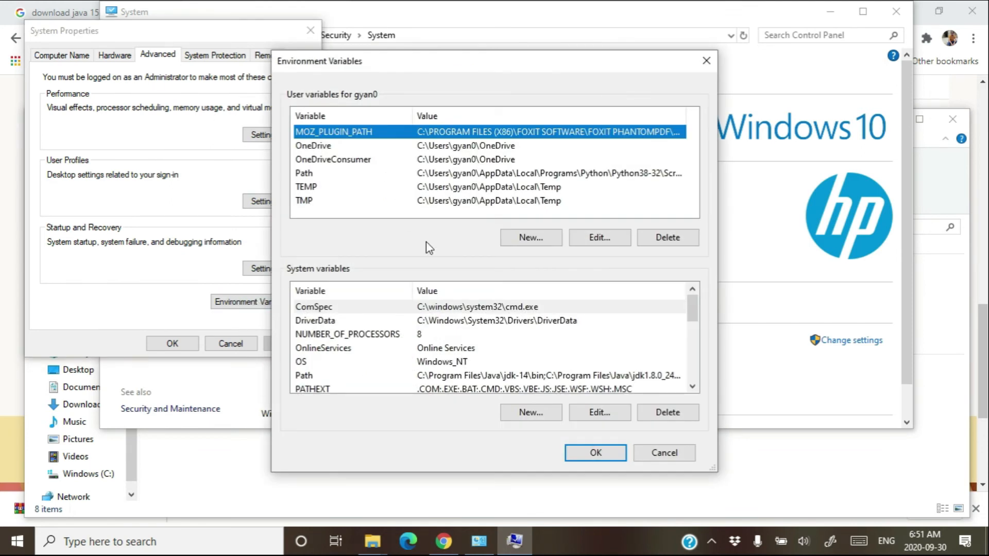
- Add the copied Downloads\jdk-15_windows-x64_bin\jdk-15\bin path as a new entry in the system Path variable
left_click(458, 379)
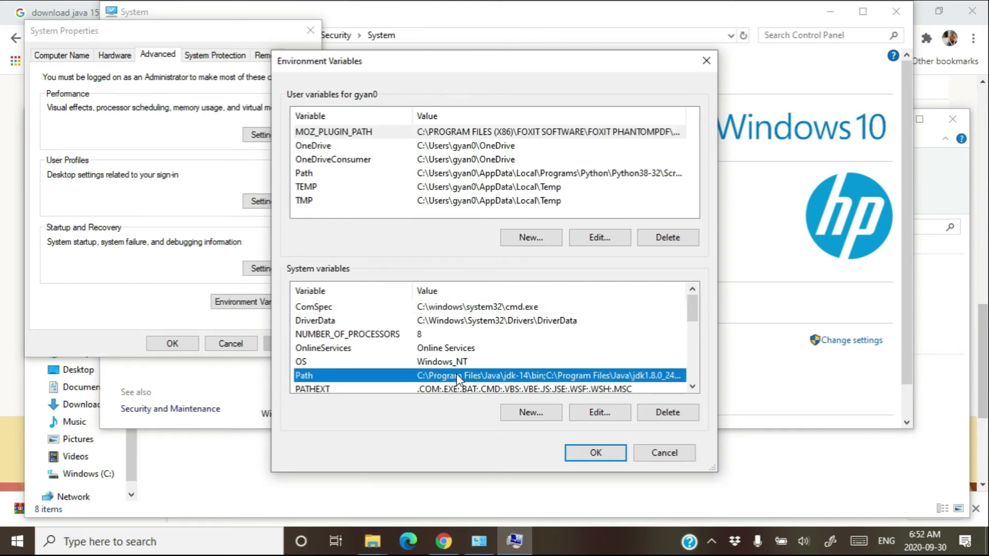
left_click(600, 412)
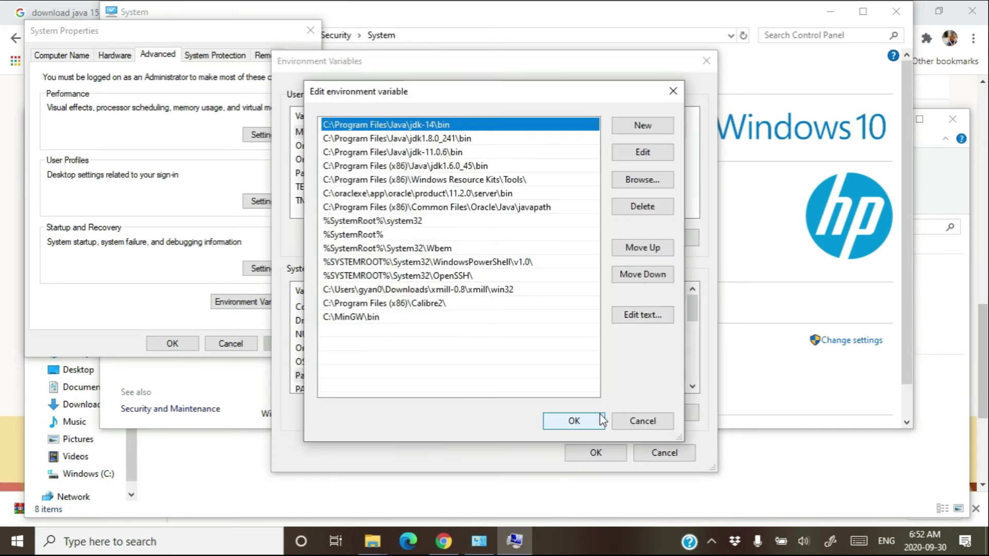
left_click(652, 125)
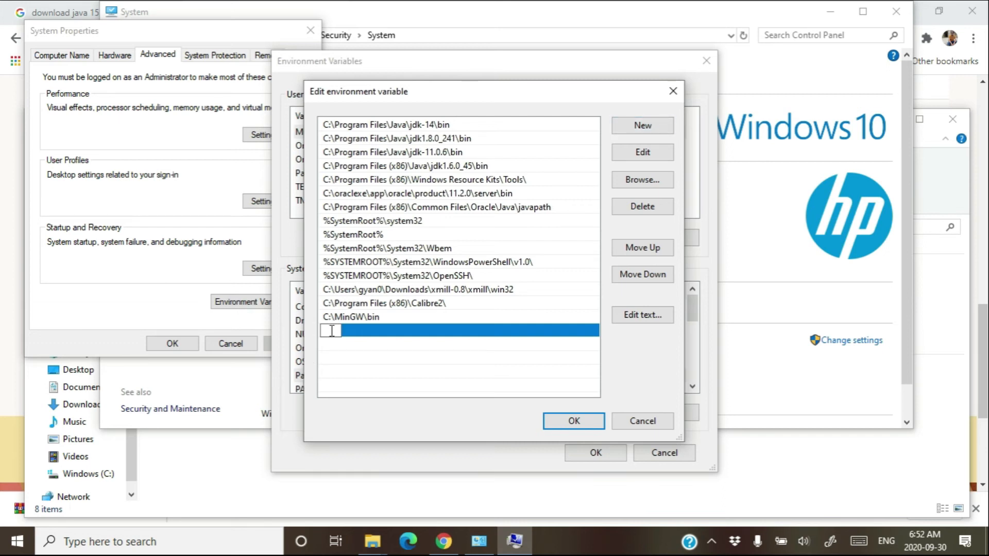
key("ctrl+v")
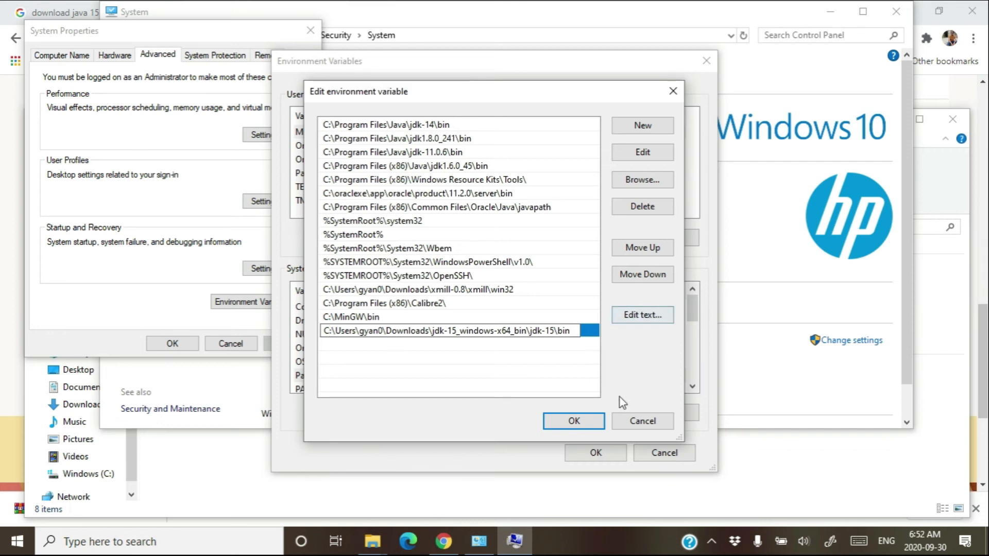
left_click(574, 421)
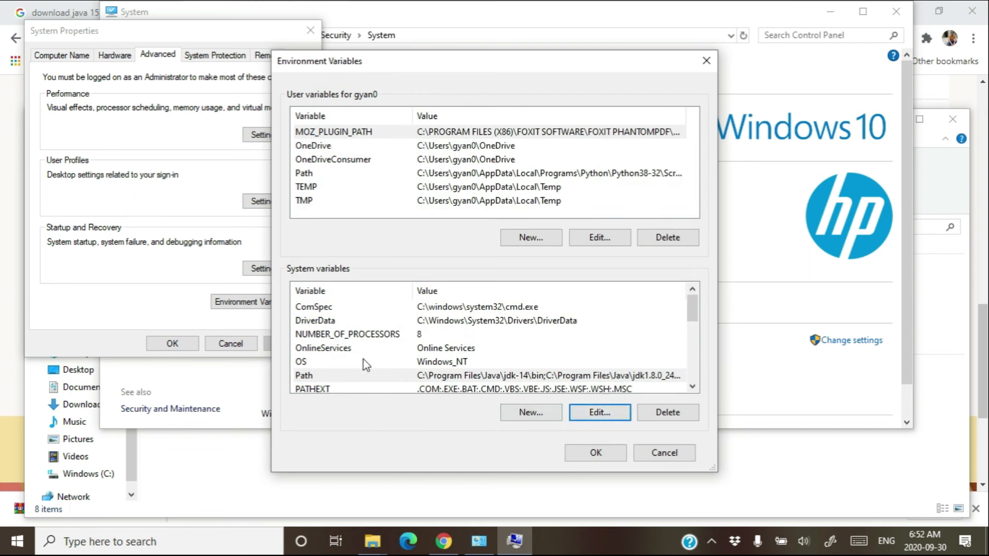
- Move the jdk-15\bin entry to the first place in the system Path variable and save all the system settings
left_click(531, 379)
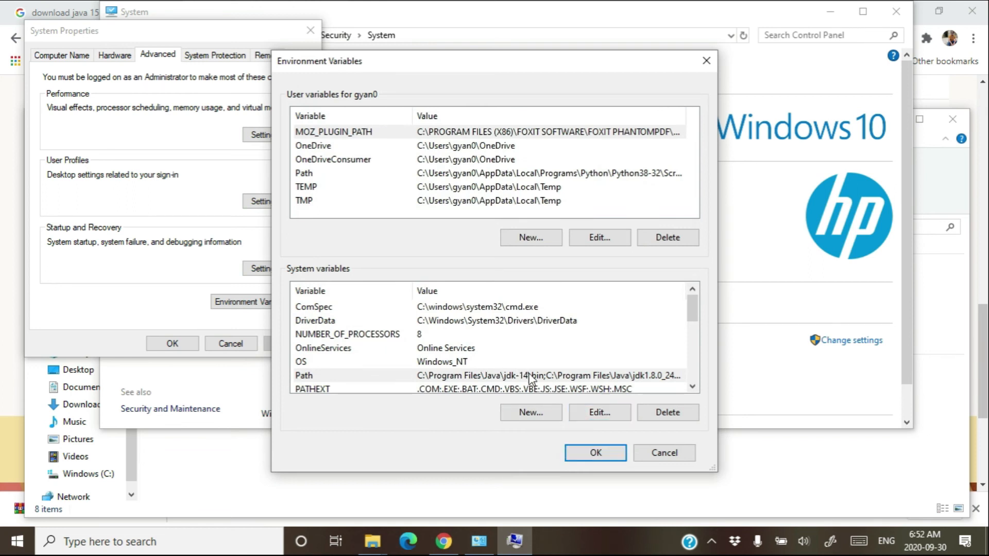
left_click(595, 414)
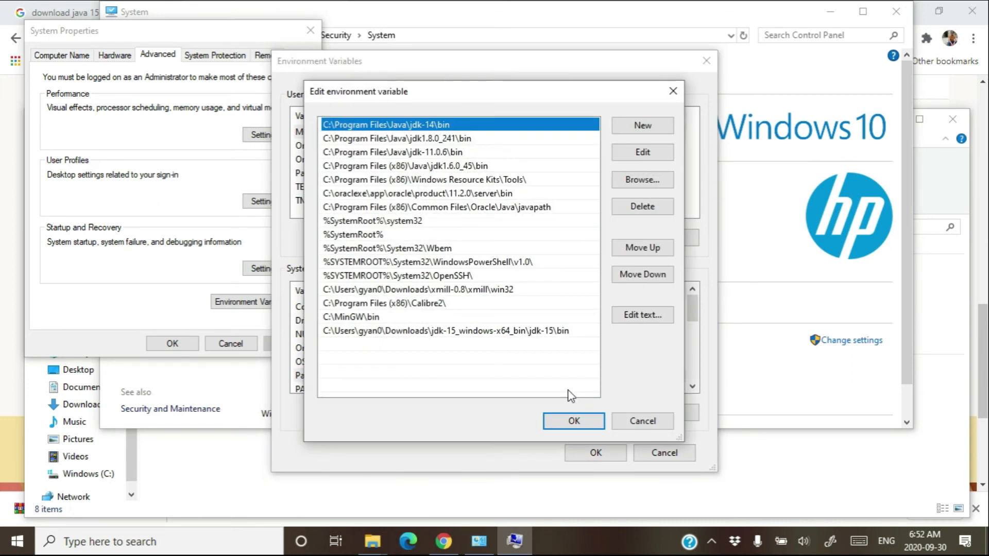
left_click(529, 332)
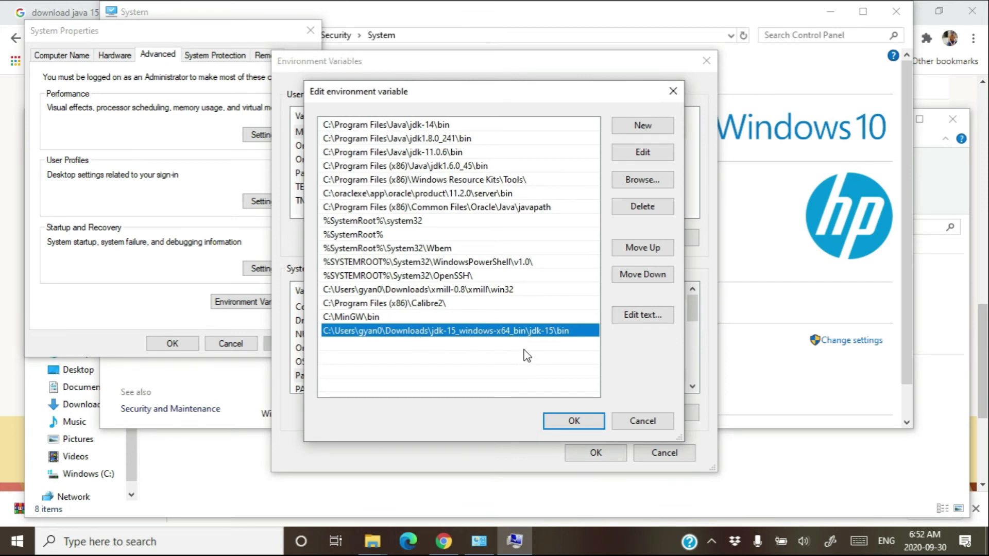
left_click(654, 256)
left_click(655, 255)
left_click(654, 254)
left_click(655, 253)
left_click(655, 252)
left_click(655, 251)
left_click(655, 251)
left_click(656, 250)
left_click(656, 251)
left_click(655, 251)
left_click(656, 251)
left_click(656, 250)
left_click(655, 251)
left_click(656, 250)
left_click(656, 251)
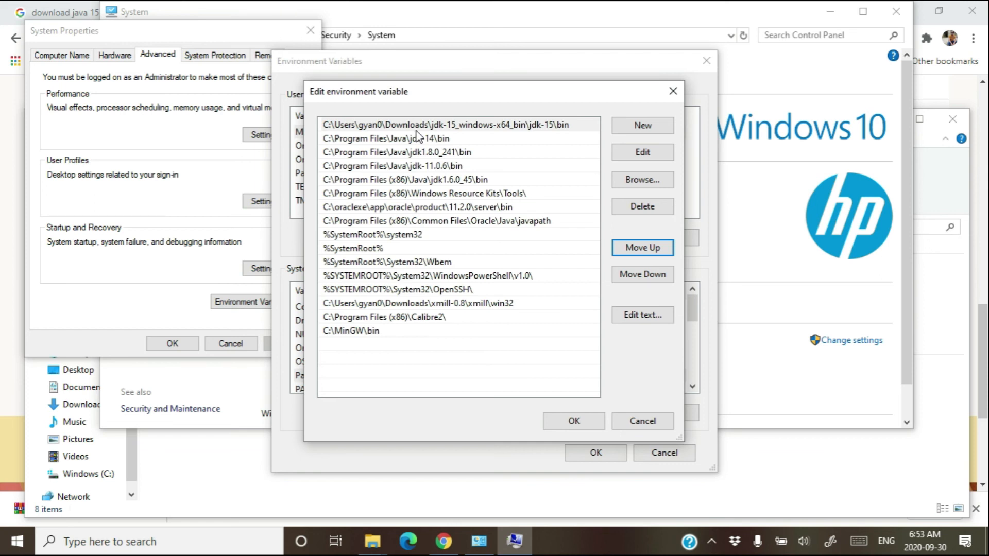
left_click(574, 421)
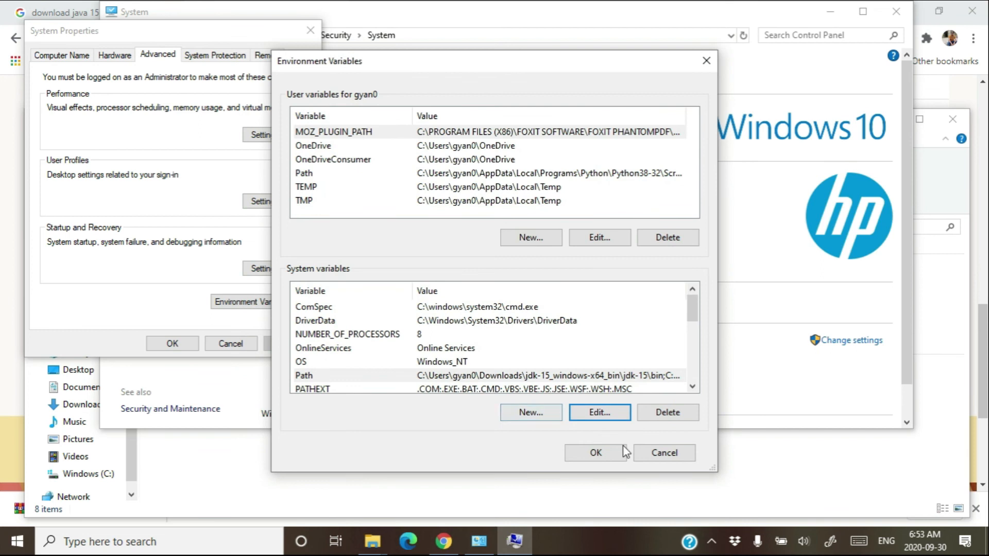
left_click(595, 453)
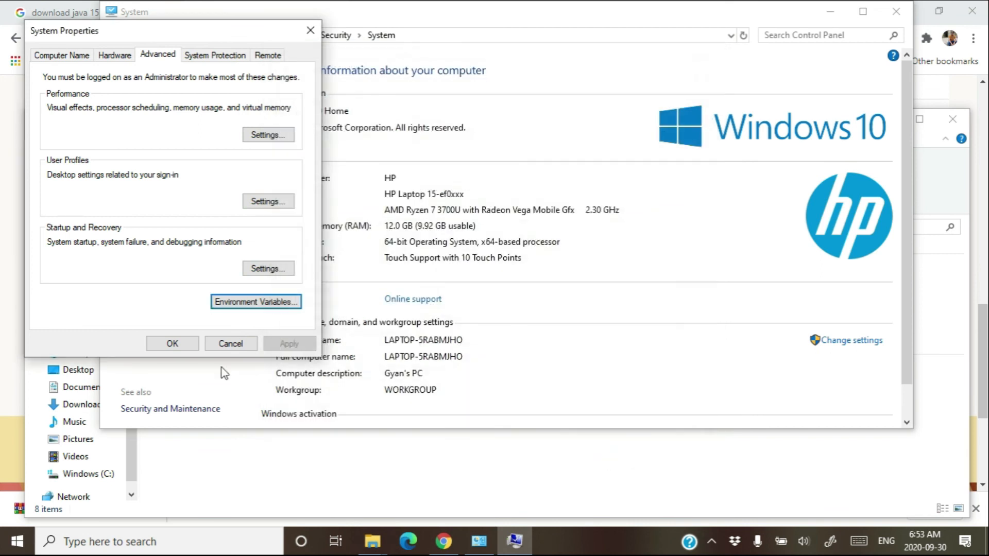
left_click(177, 343)
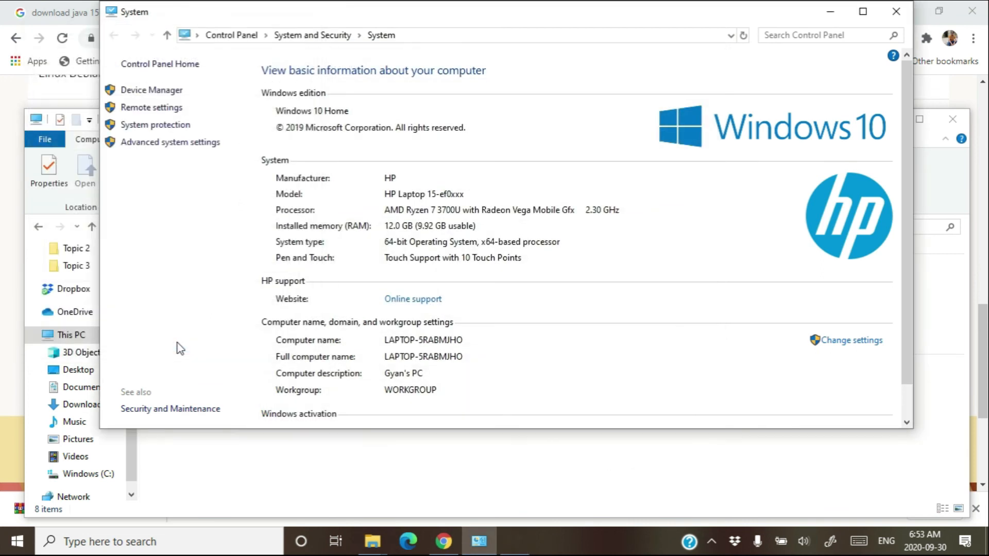
- Open Command Prompt and check the active Java runtime and compiler versions with java -version and javac -version
left_click(160, 543)
type("cmd")
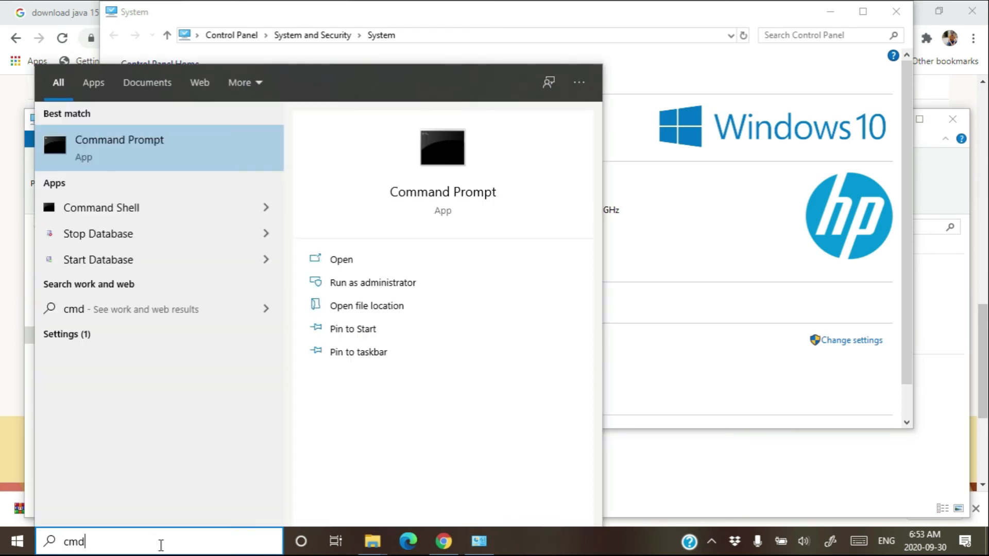
key("Return")
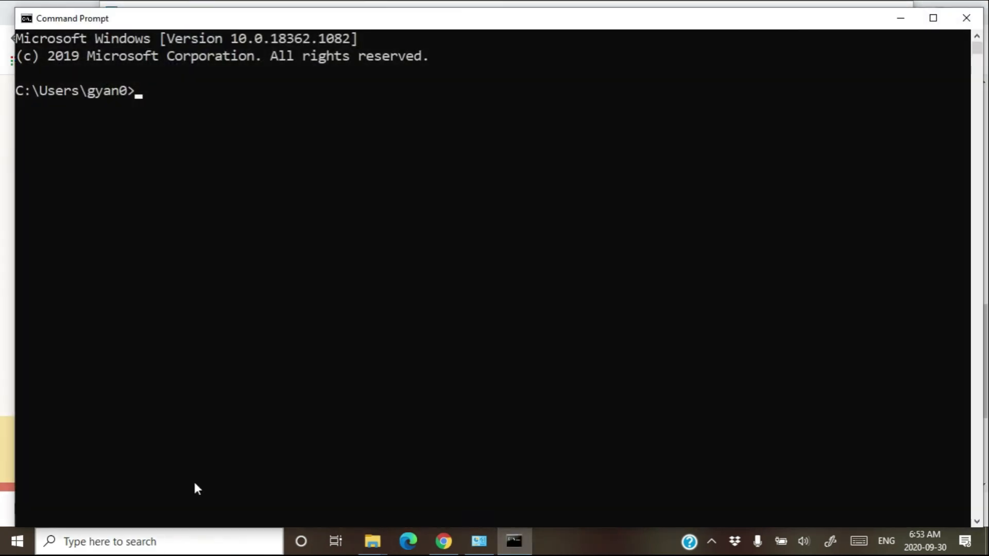
type("java -version")
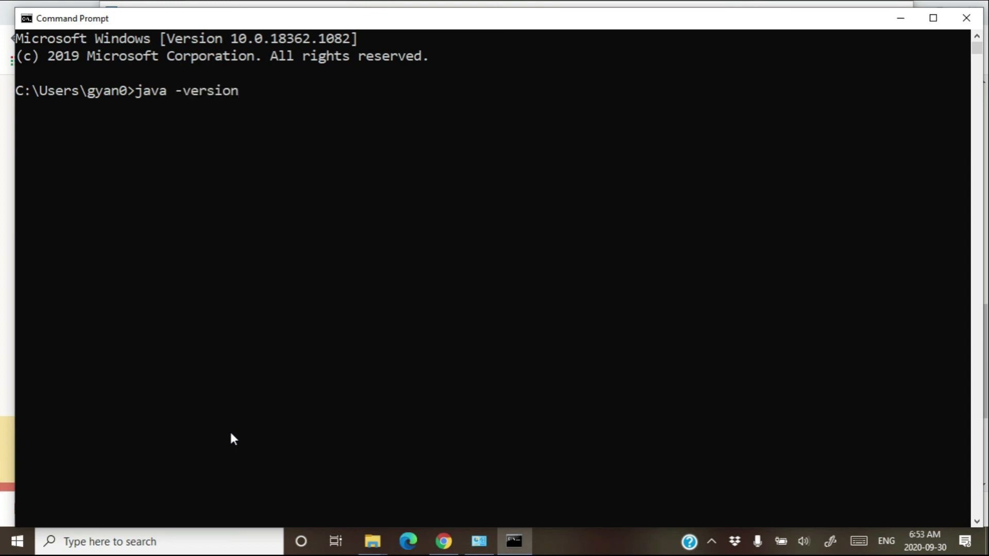
key("Return")
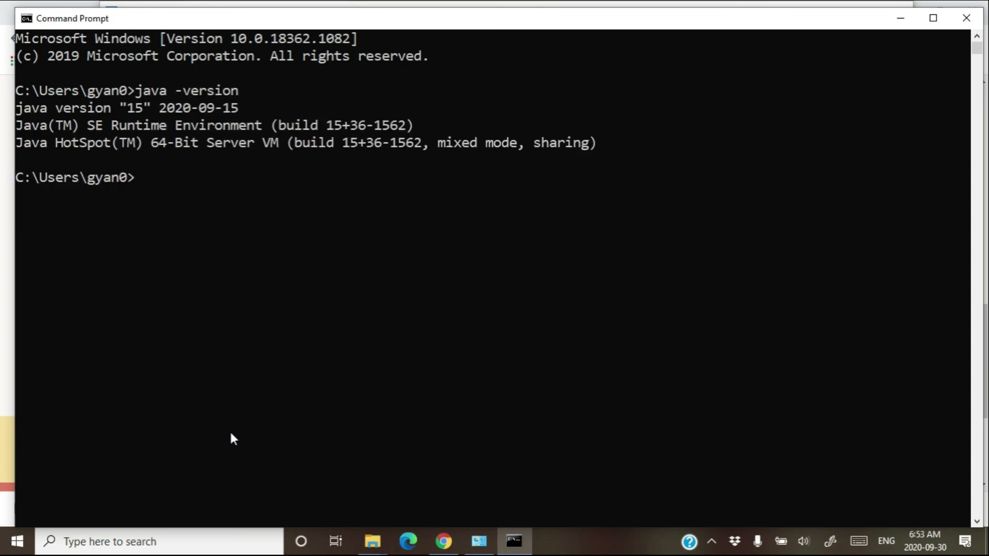
type("javac -version")
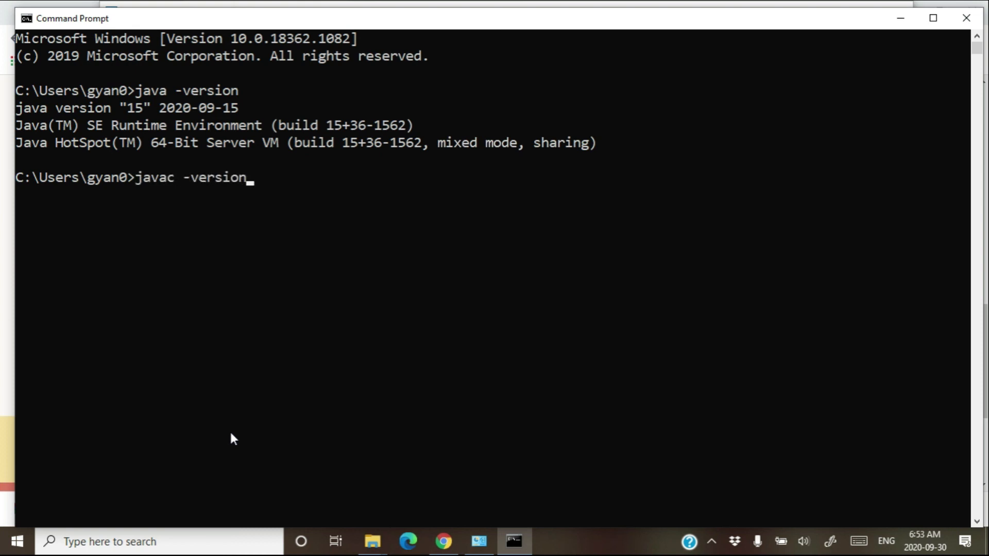
key("Return")
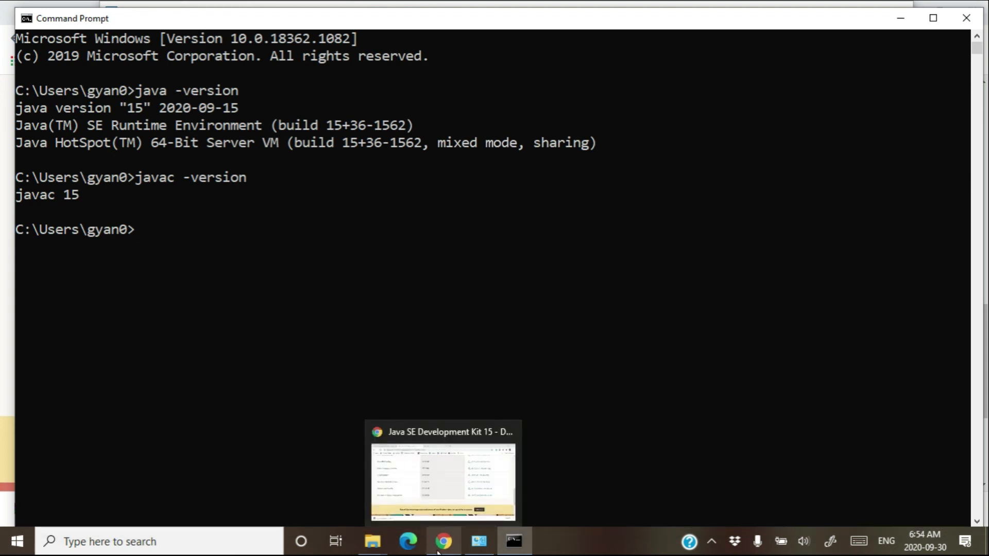
left_click(713, 542)
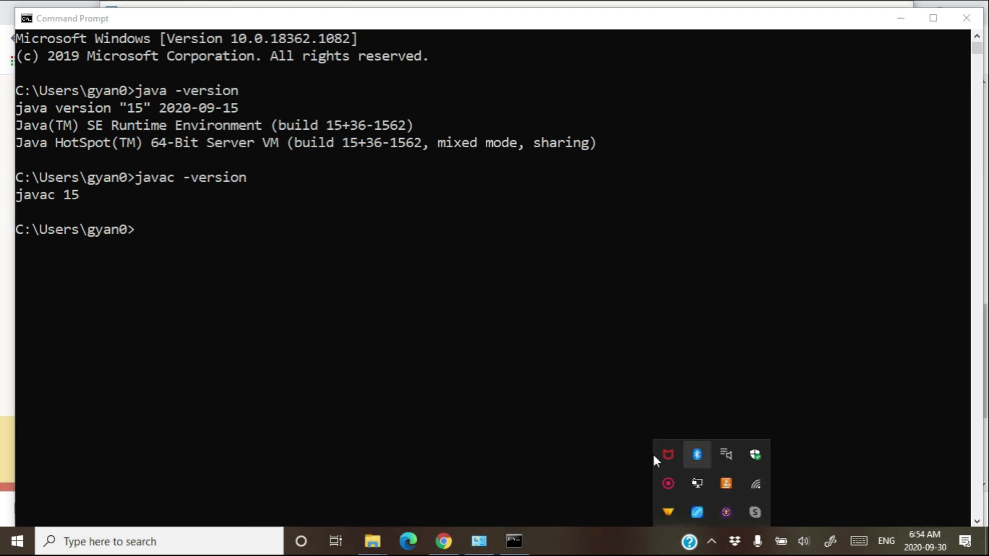